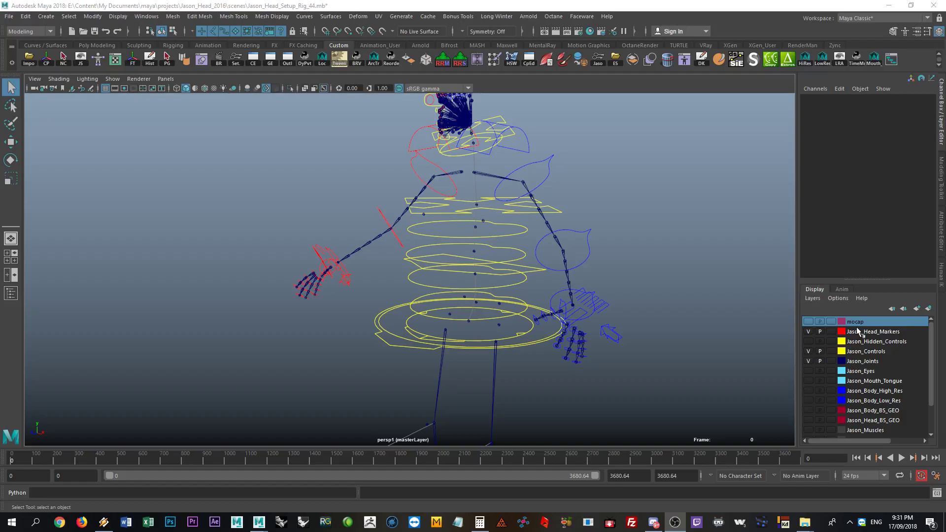
- Turn on the mocap layer and scrub to about frame 230 to preview its animation
click(808, 322)
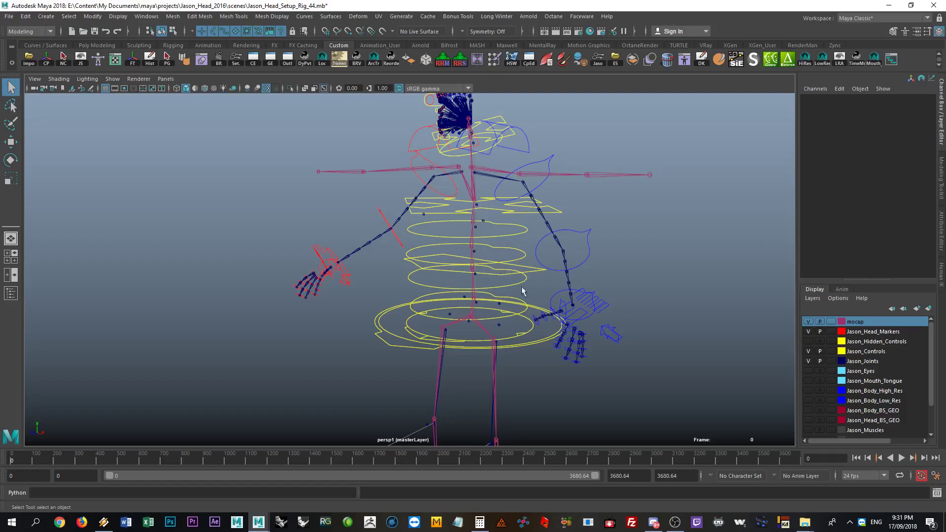
alt+middle_drag(528, 276, 540, 276)
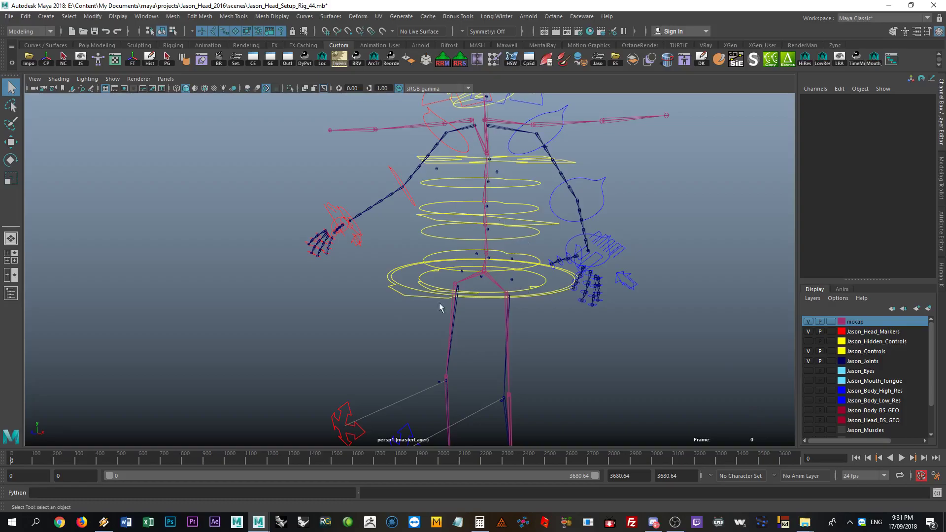
alt+drag(437, 283, 495, 261)
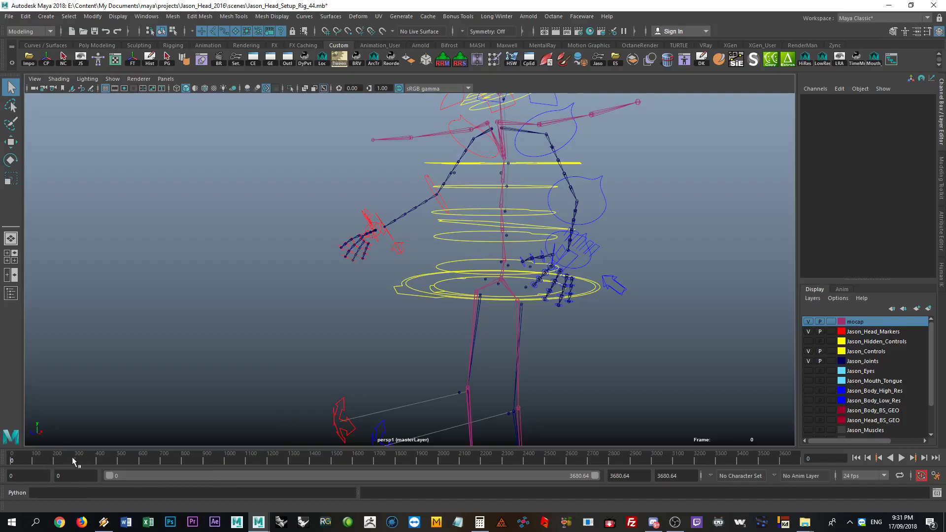
mouse_move(72, 457)
mouse_down()
mouse_move(131, 461)
mouse_move(1, 464)
mouse_up()
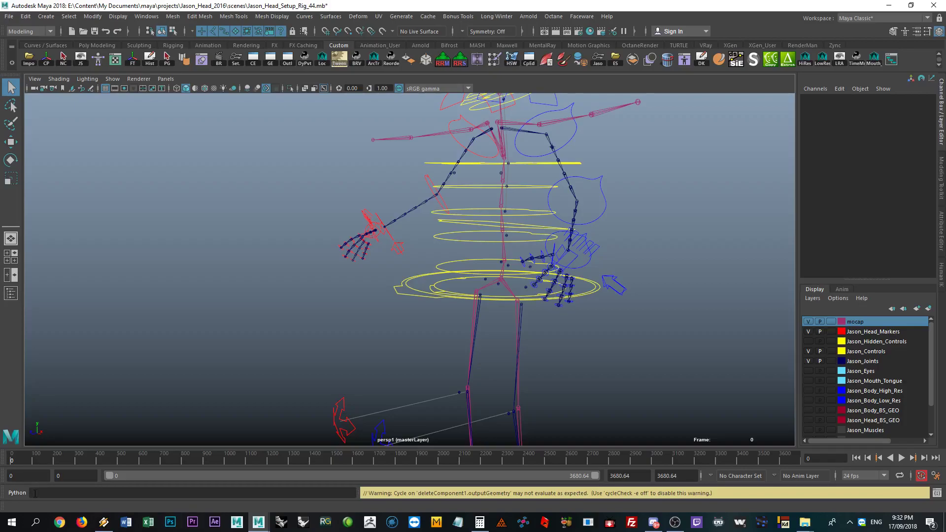
alt+right_drag(597, 247, 512, 238)
alt+drag(513, 238, 513, 266)
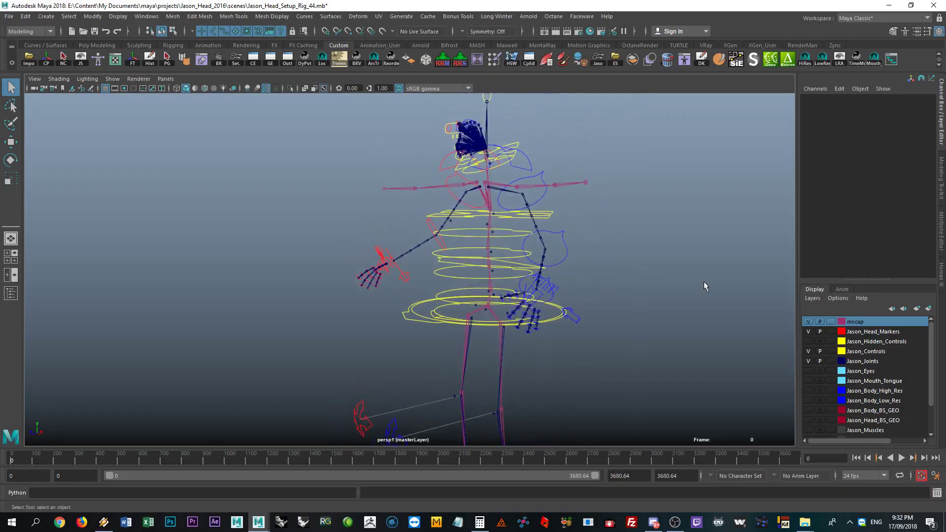
- Open Character1 in Human IK, check its Definition, and select the left elbow FK control
click(942, 275)
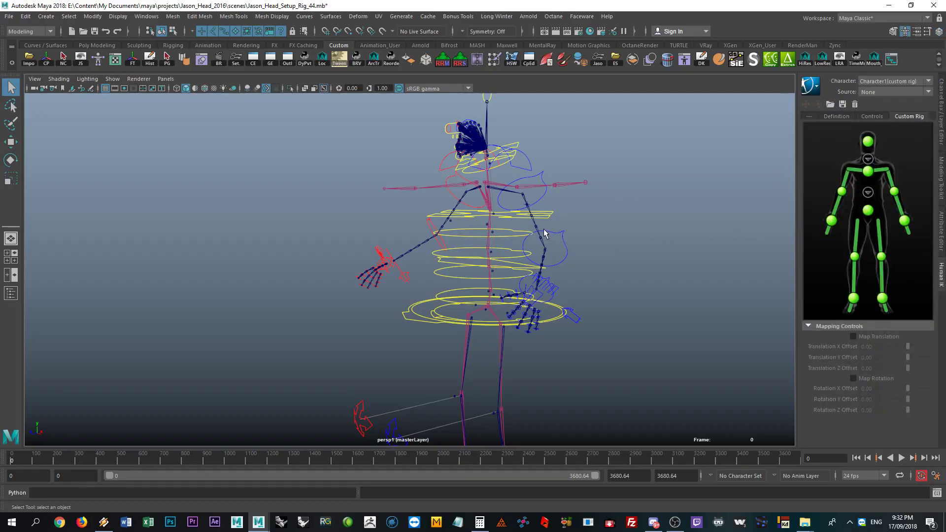
alt+drag(543, 229, 568, 231)
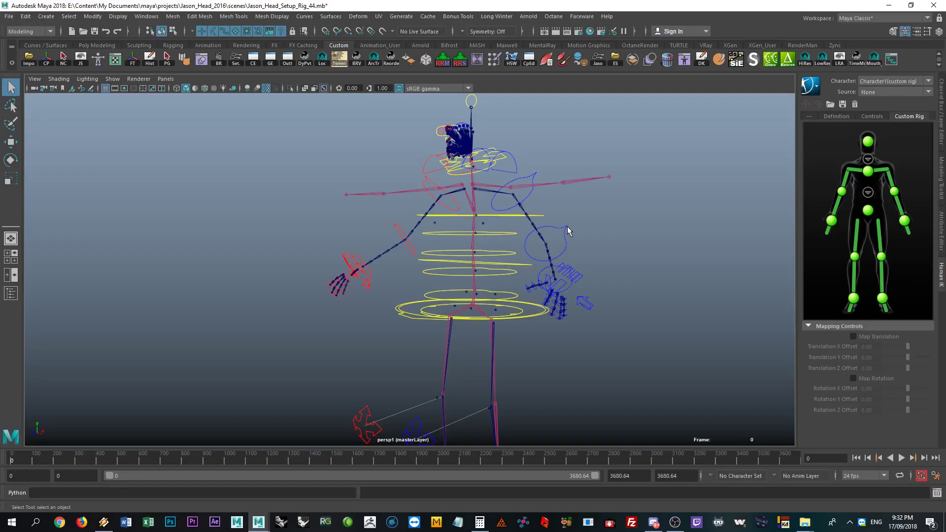
click(837, 116)
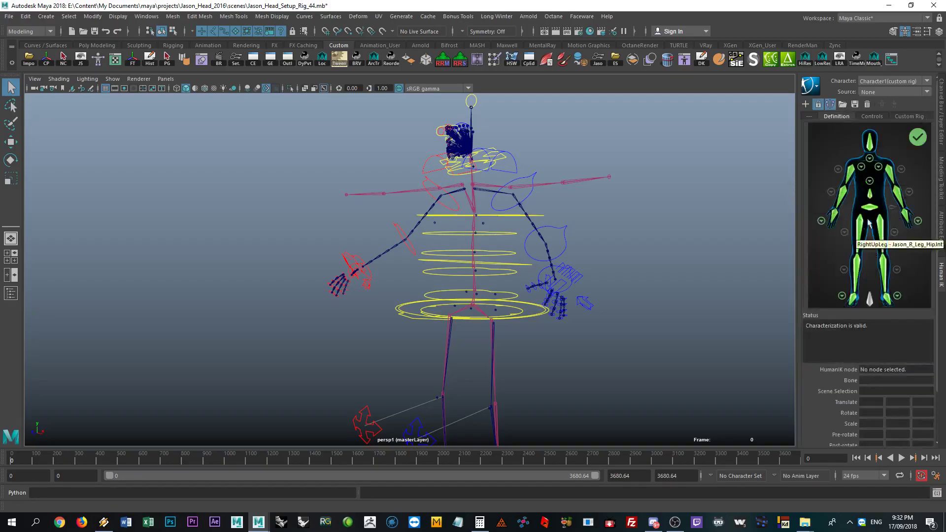
click(897, 117)
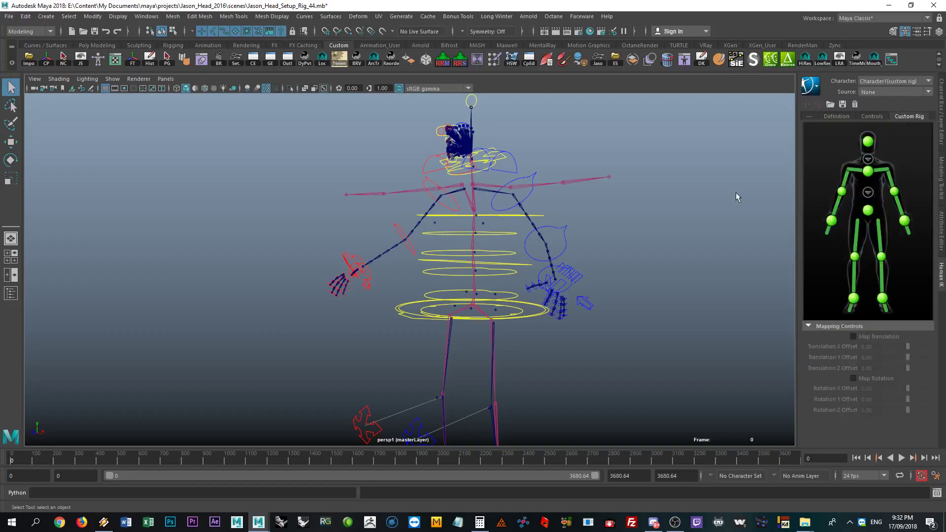
click(567, 241)
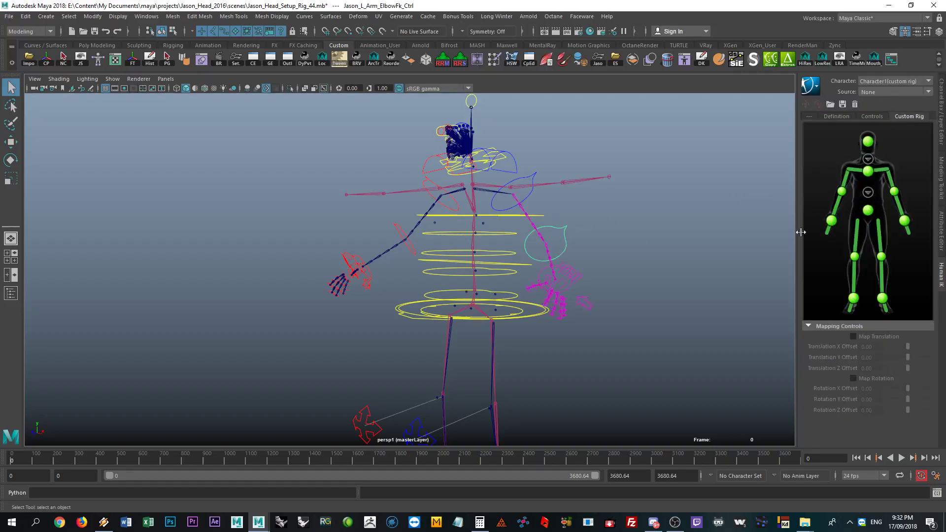
- Check the valid Character1 Definition and select the QuickRigCharacter_Neck joint at the head
click(837, 116)
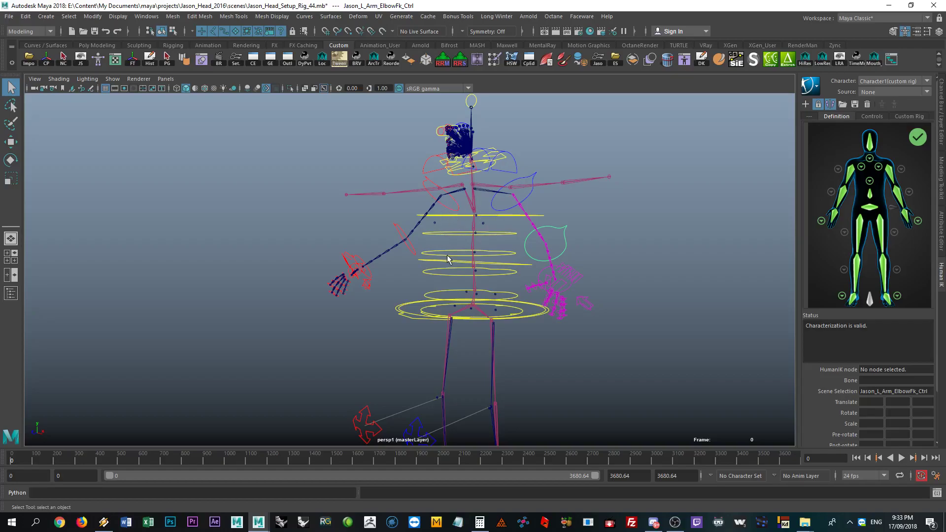
scroll(665, 207, up, 5)
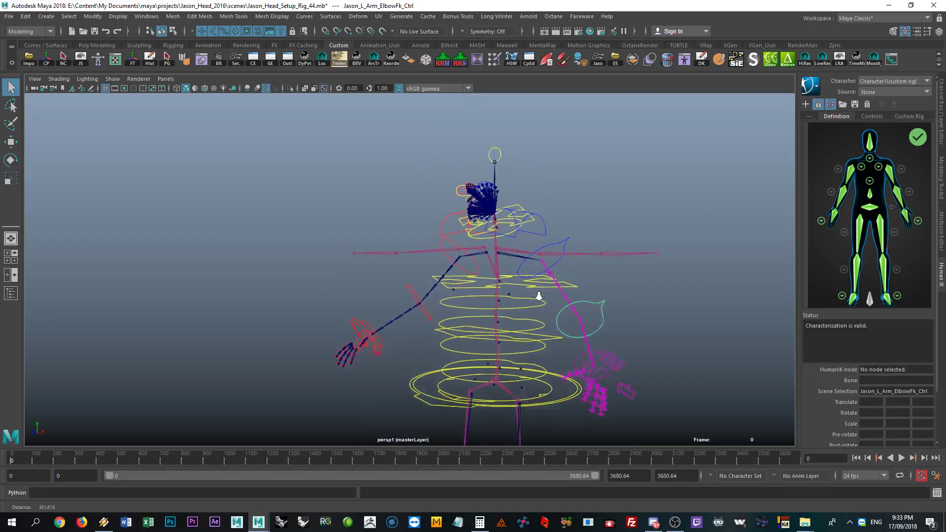
alt+drag(683, 251, 594, 254)
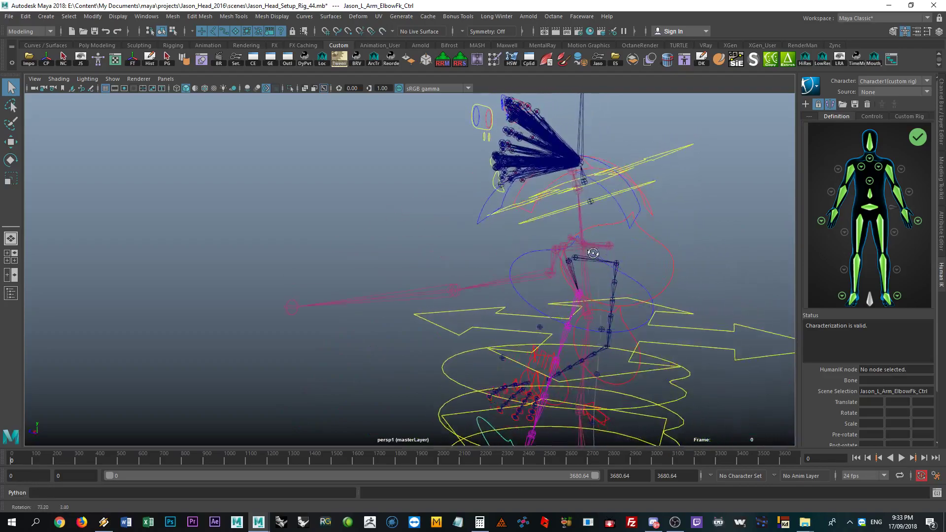
alt+middle_drag(594, 254, 568, 235)
alt+drag(569, 236, 580, 226)
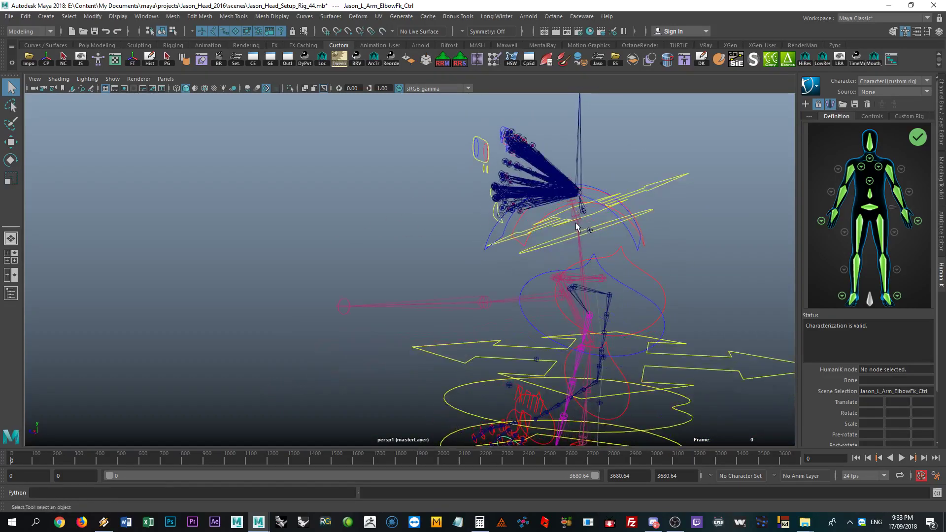
click(576, 224)
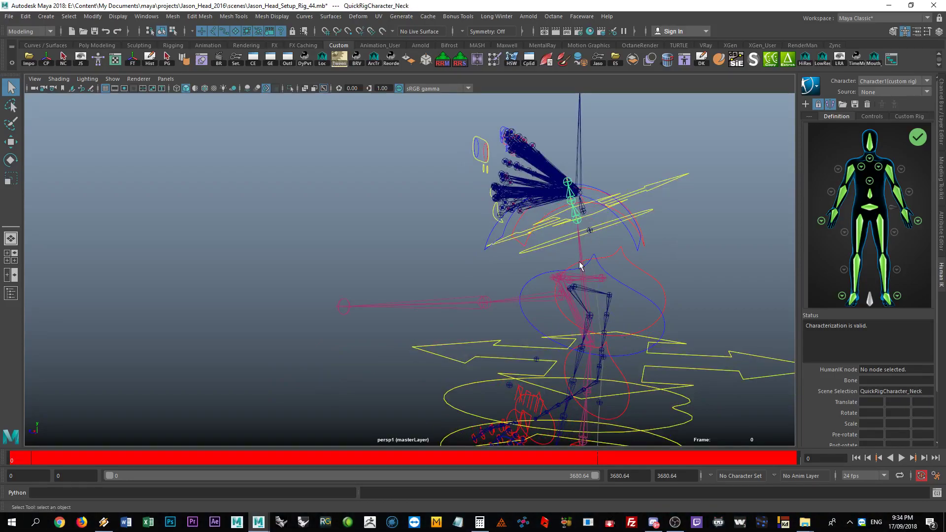
alt+drag(579, 263, 626, 242)
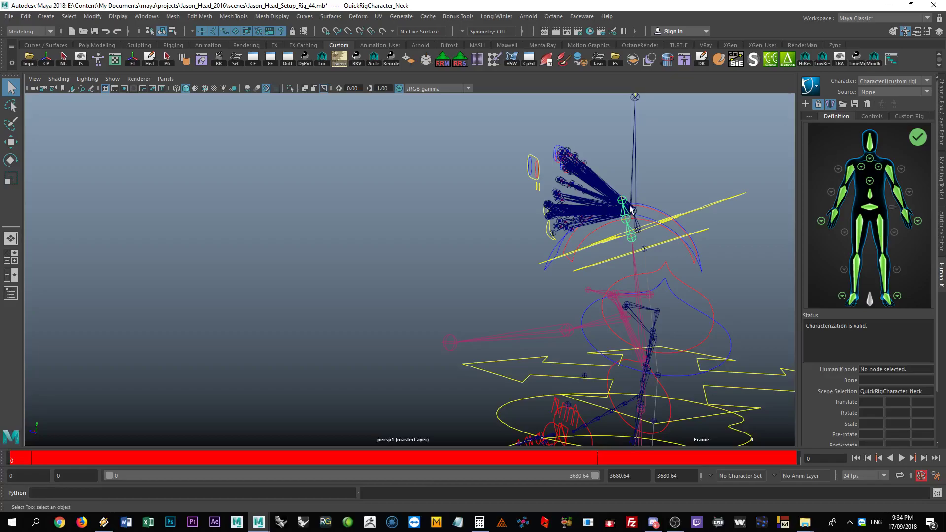
alt+drag(581, 265, 660, 225)
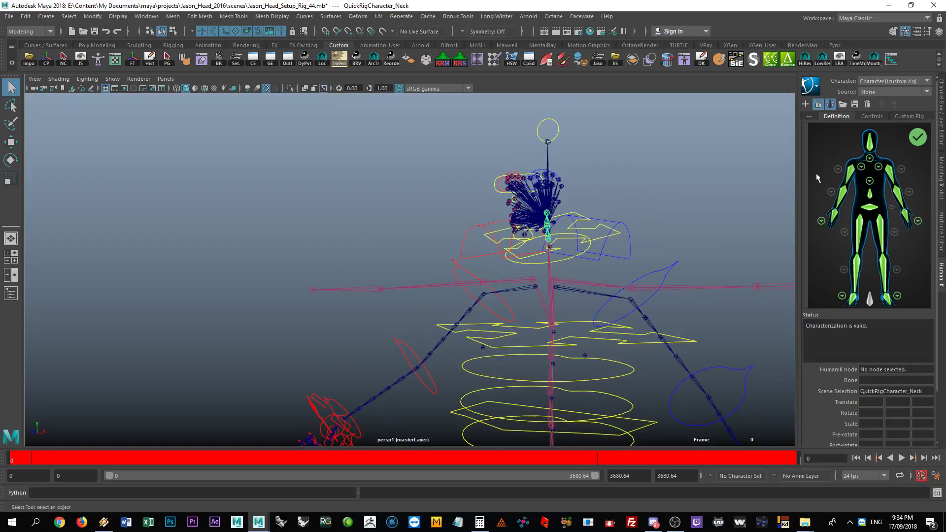
- Deselect, keep Character1(custom rig) as the character, and set its Source to Character
click(708, 145)
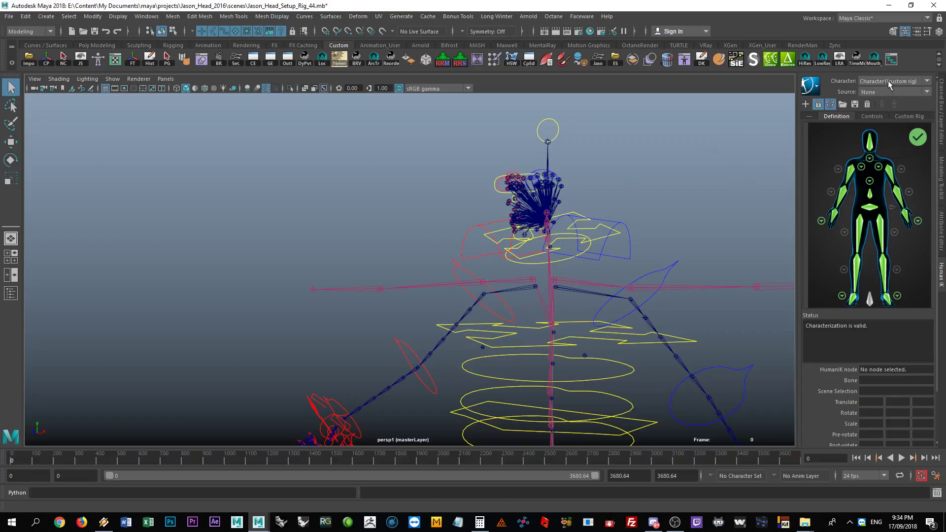
click(889, 84)
click(896, 79)
click(880, 92)
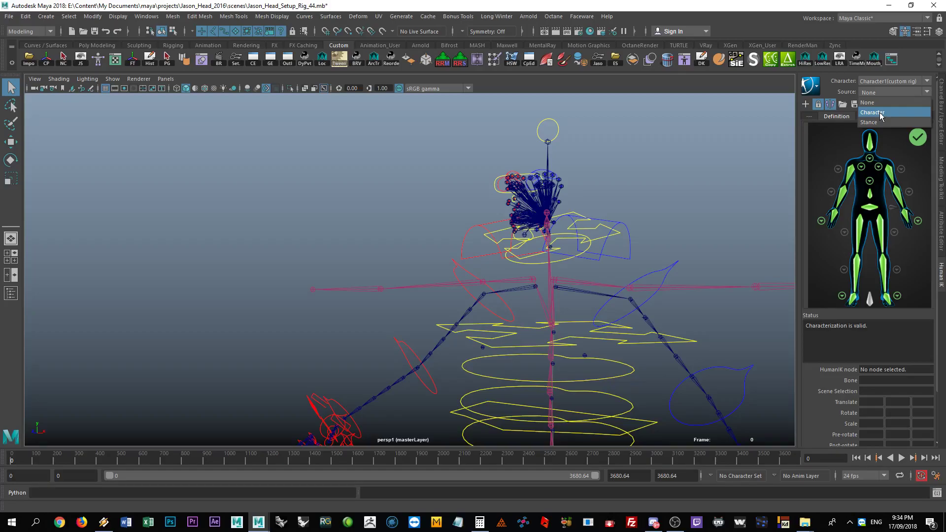
click(880, 113)
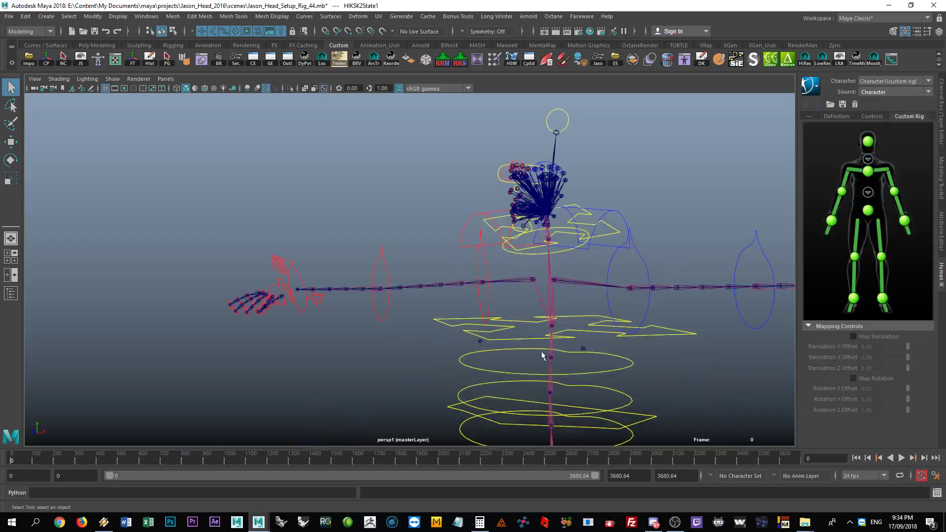
- Scrub from frame 212 toward frame 793 to check the retargeted motion
alt+drag(541, 354, 297, 331)
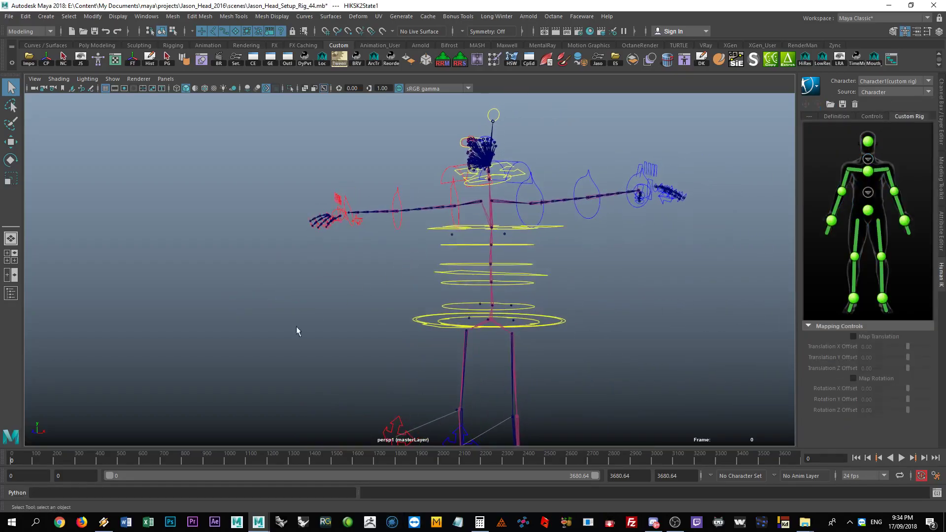
drag(34, 461, 99, 460)
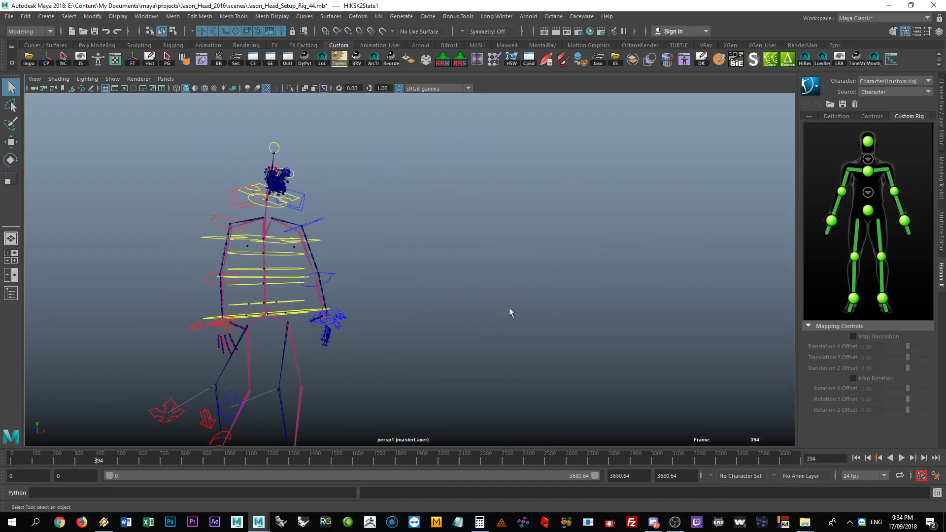
alt+drag(366, 346, 289, 296)
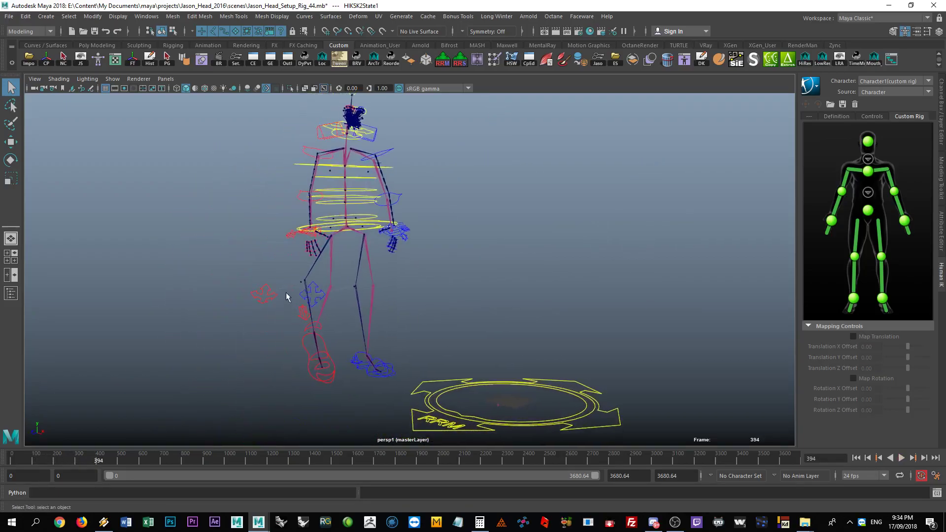
drag(77, 458, 3, 436)
- Inspect the head rig from several angles, then switch to the Jason_Head_Setup_Rig_49 scene window
alt+drag(374, 305, 357, 340)
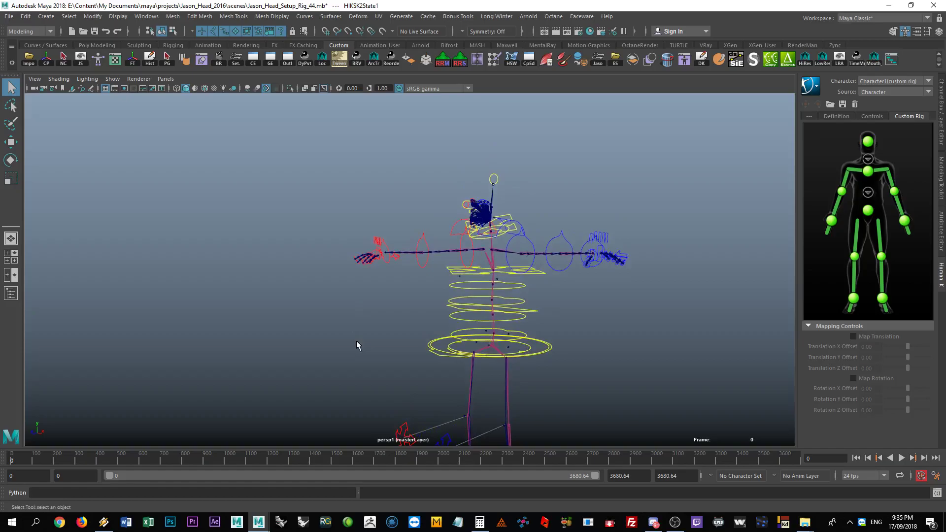
alt+right_drag(356, 341, 692, 359)
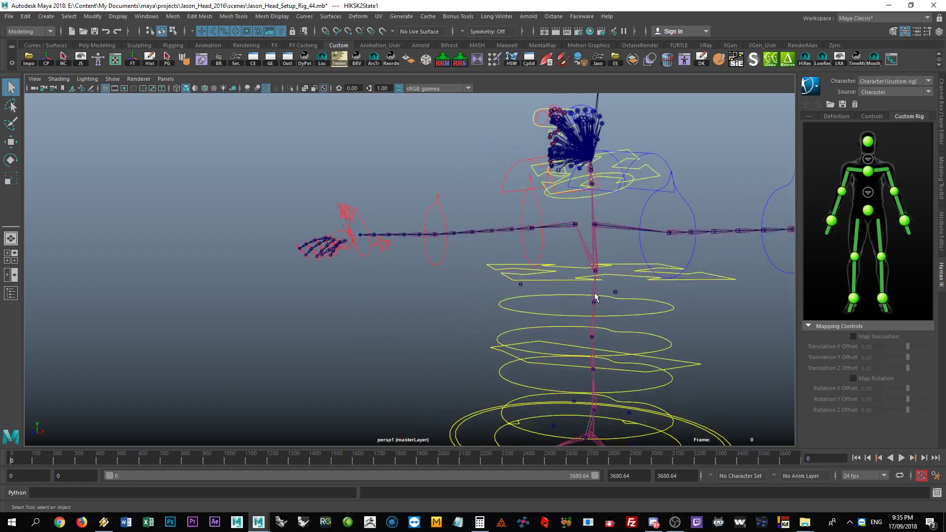
alt+drag(588, 273, 458, 261)
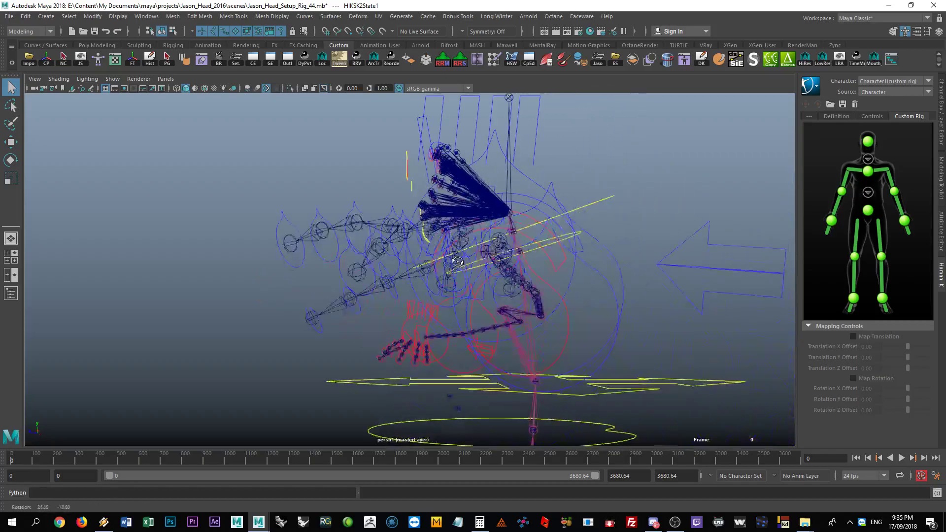
alt+right_drag(458, 261, 540, 316)
mouse_move(540, 316)
alt+mouse_down()
mouse_move(509, 312)
mouse_move(532, 328)
alt+mouse_up()
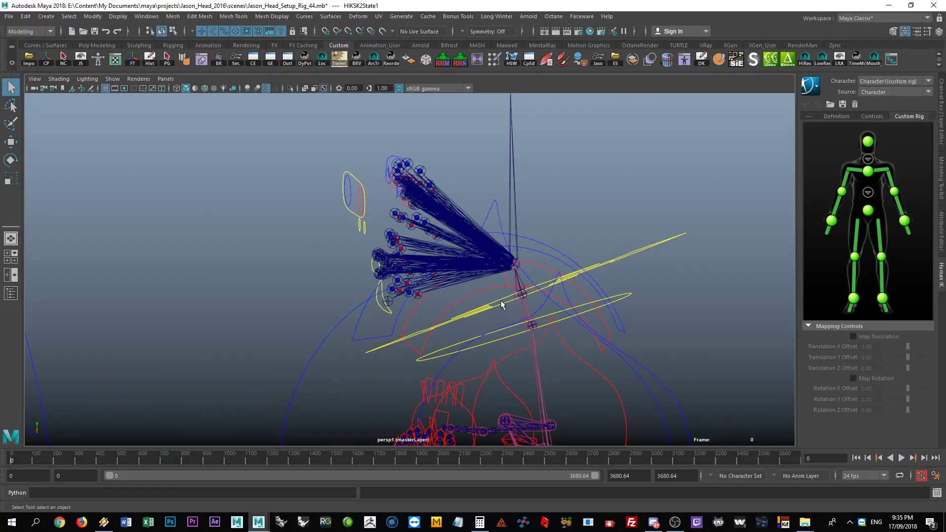
alt+drag(503, 305, 512, 304)
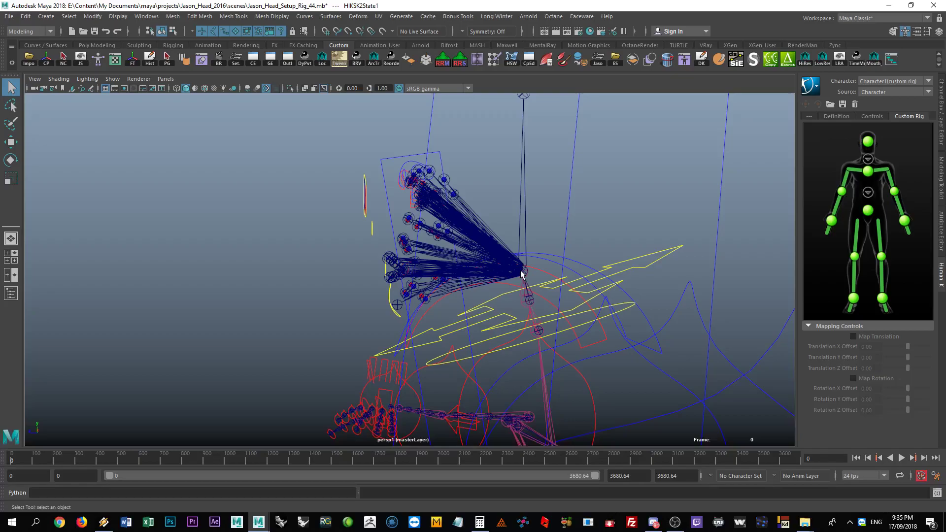
alt+drag(521, 276, 499, 329)
alt+right_drag(499, 329, 498, 331)
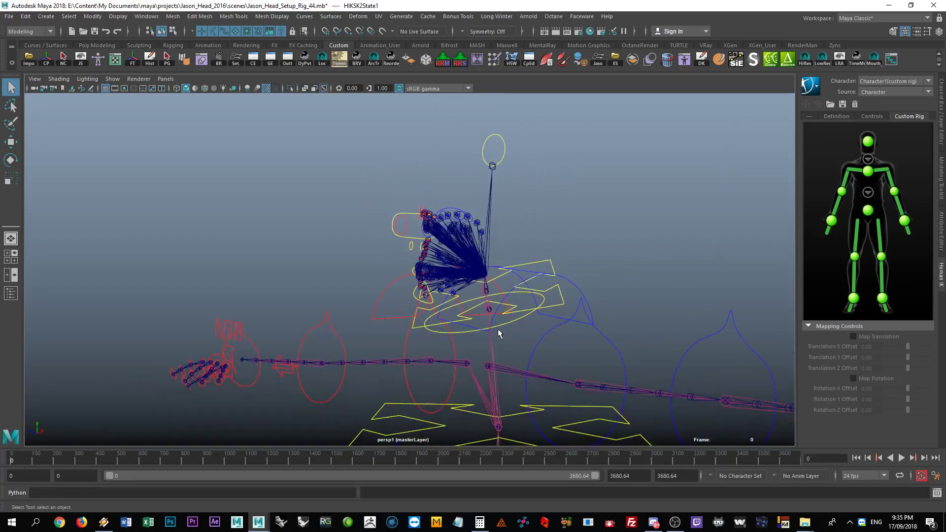
alt+drag(502, 316, 512, 313)
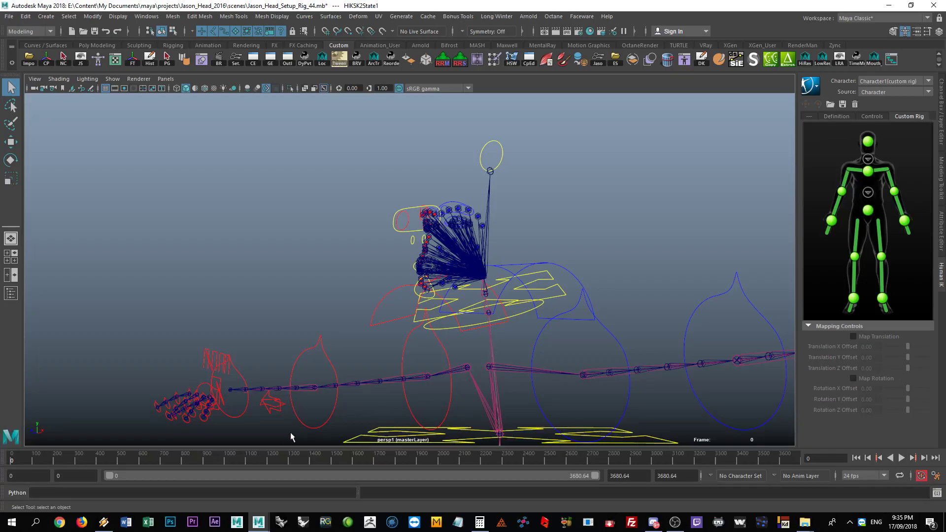
mouse_move(265, 527)
click(383, 481)
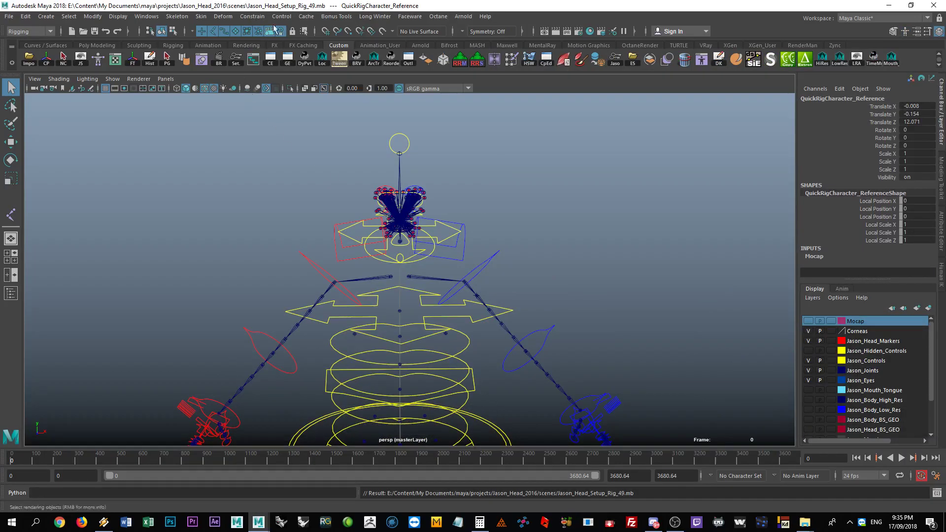
- Look around the Rig_49 head rig, then turn on the Mocap layer to show the pink skeleton
alt+drag(521, 261, 534, 276)
click(531, 282)
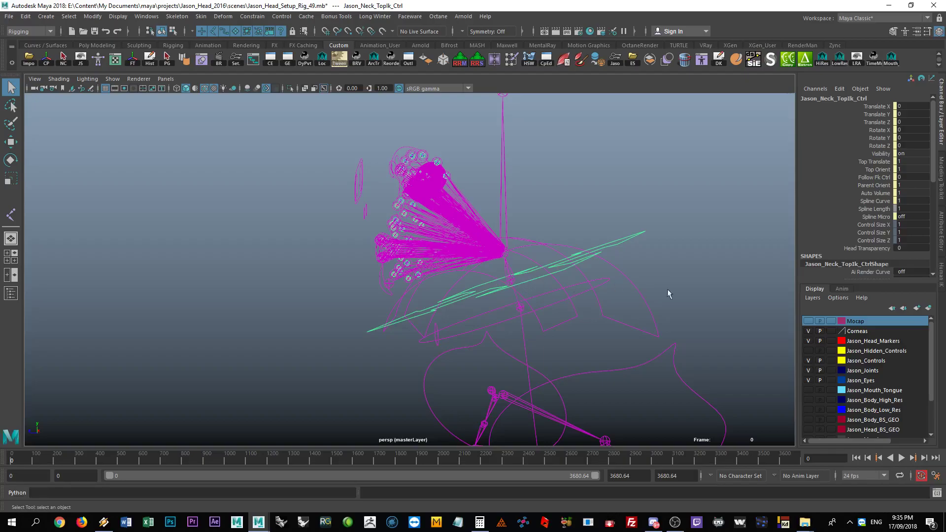
click(485, 273)
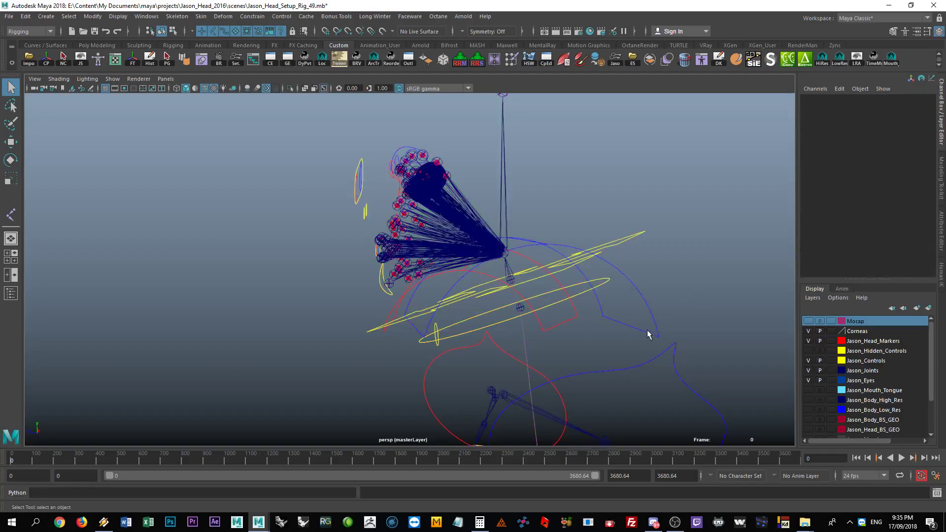
alt+drag(601, 323, 660, 318)
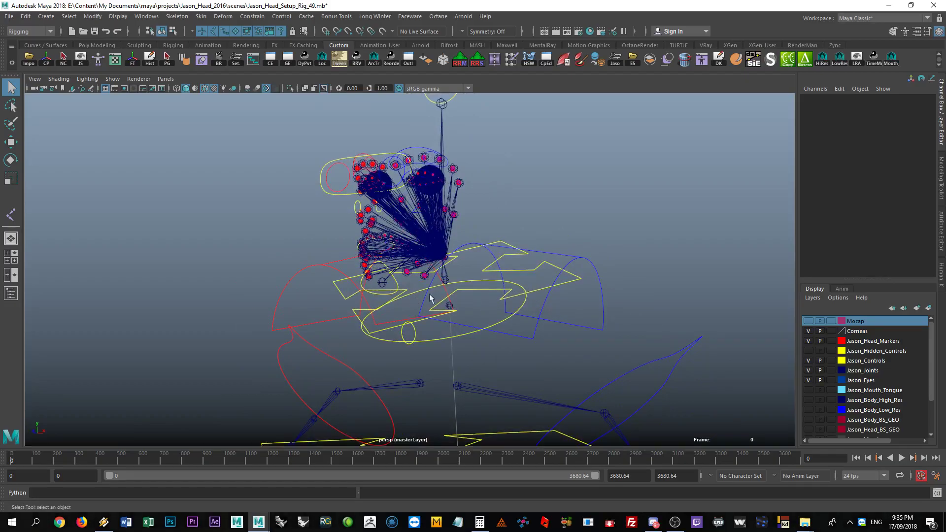
alt+drag(526, 298, 543, 318)
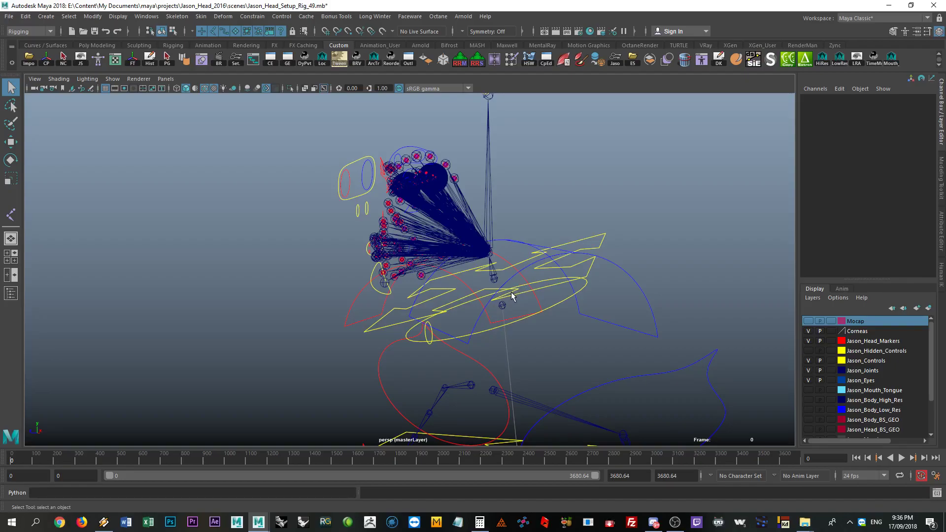
alt+right_drag(511, 297, 460, 317)
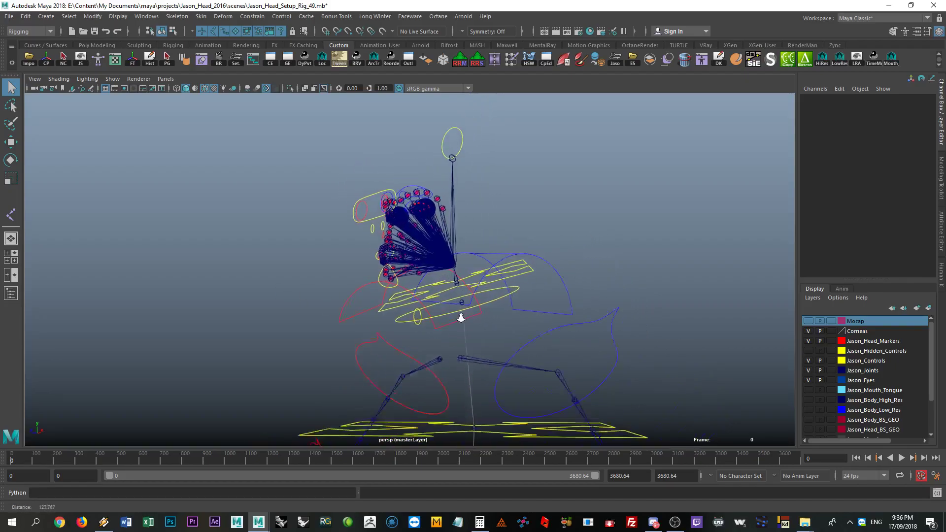
alt+drag(461, 318, 530, 313)
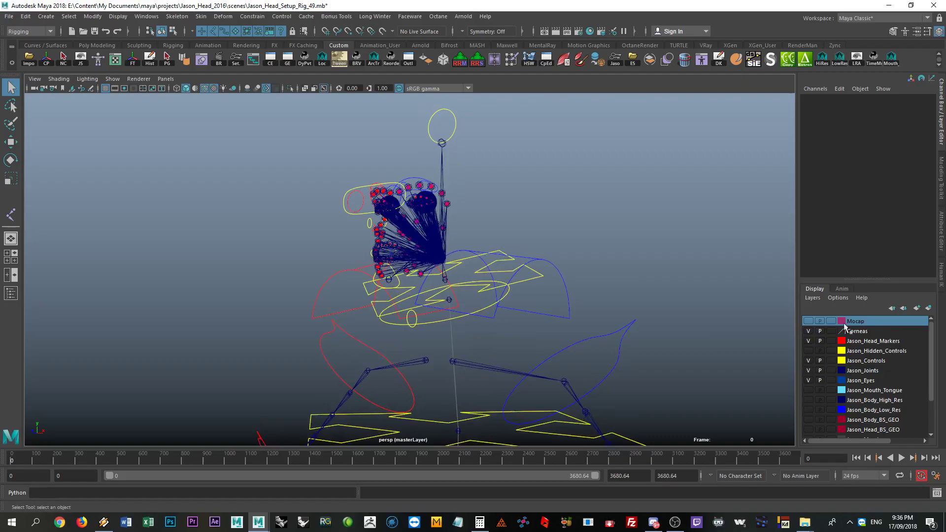
click(808, 320)
alt+drag(605, 352, 361, 315)
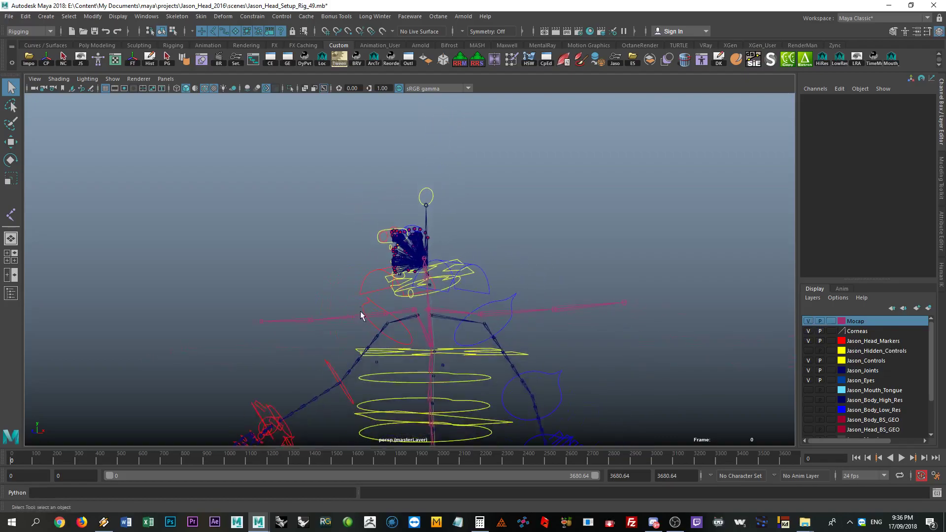
- Set Character1's HumanIK Source to Character
click(941, 275)
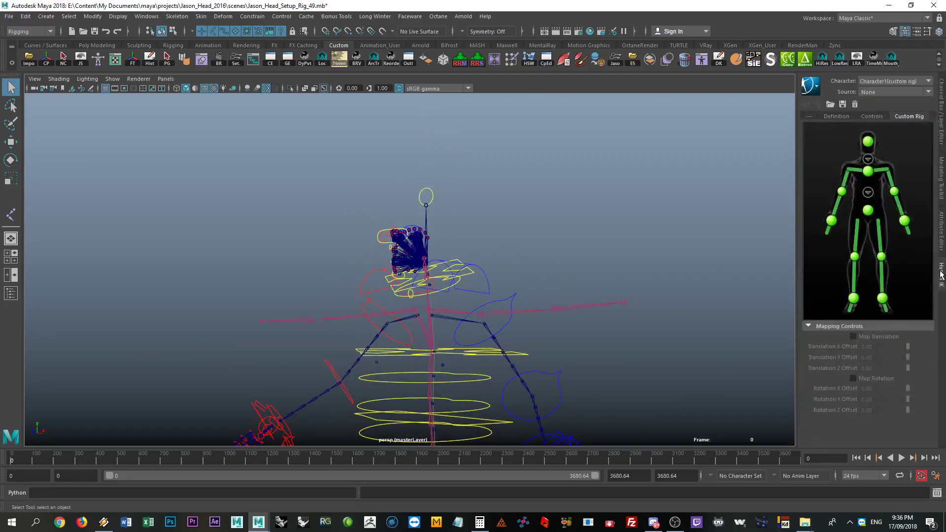
click(882, 96)
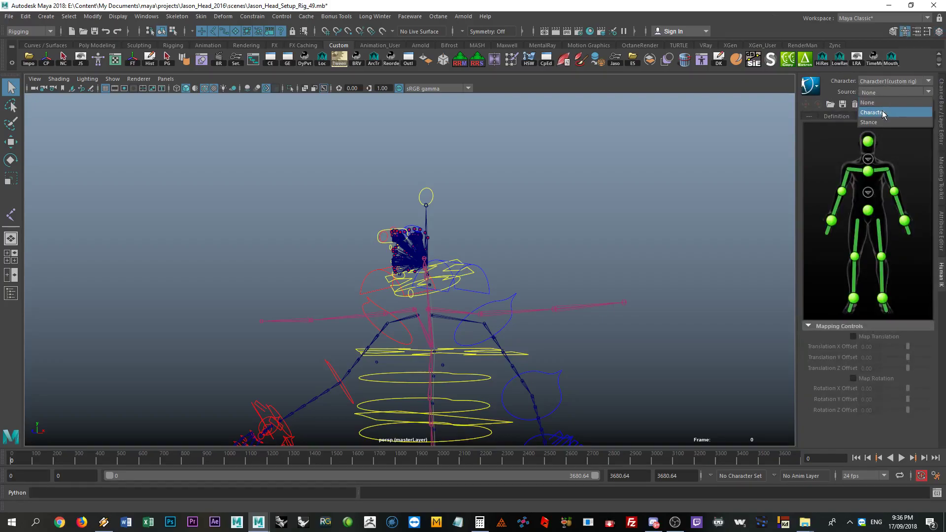
click(882, 113)
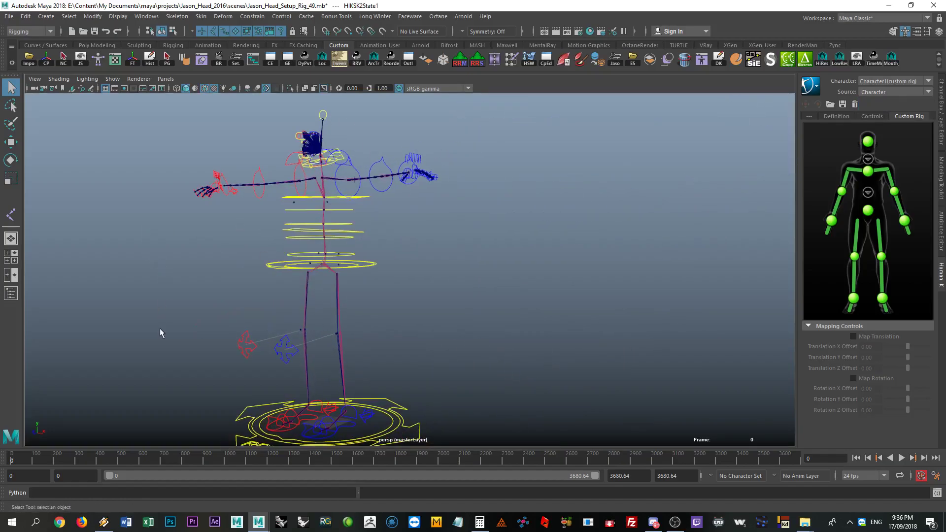
- Scrub the animation around frame 1257, then return to frame 0 to compare T-poses
drag(44, 459, 430, 443)
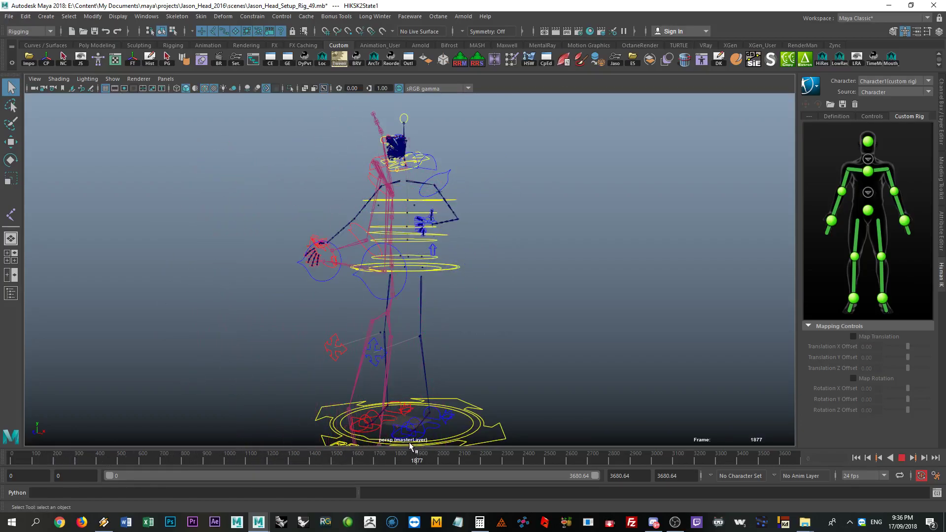
drag(410, 445, 218, 439)
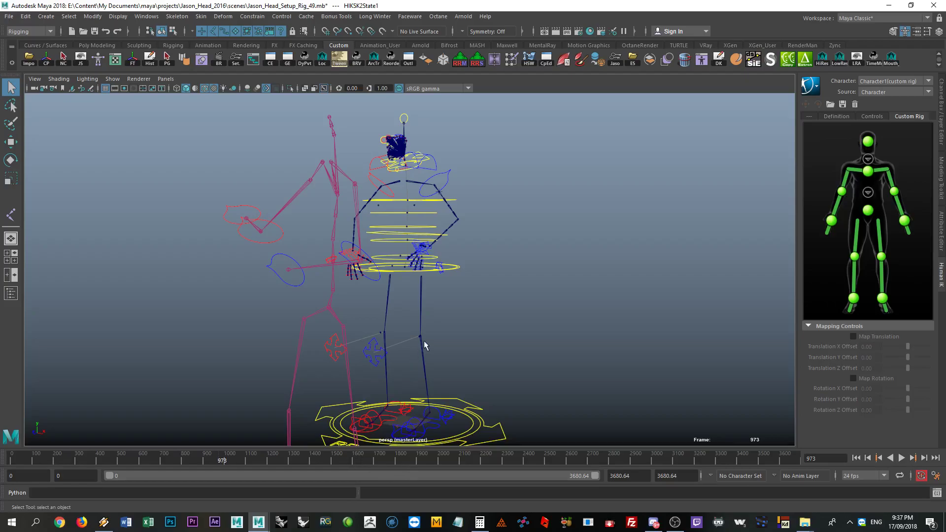
key(ctrl+z)
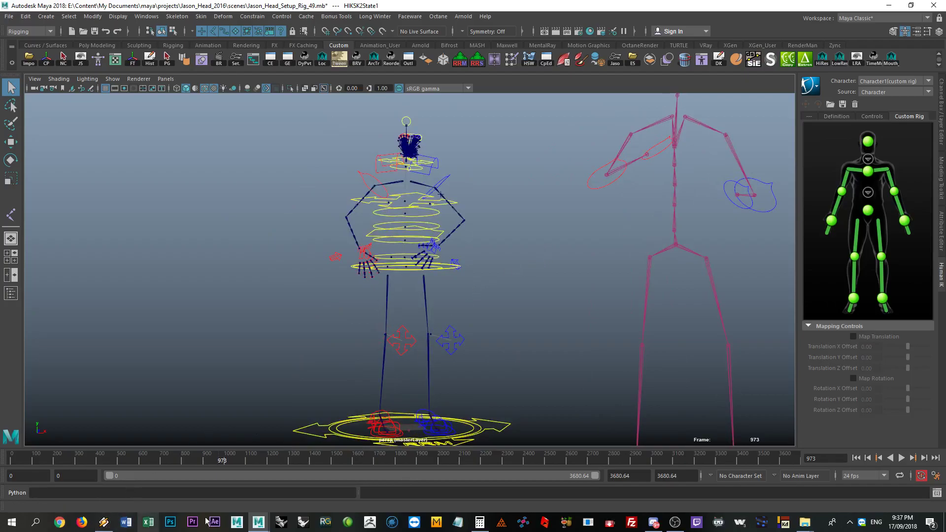
drag(36, 457, 11, 458)
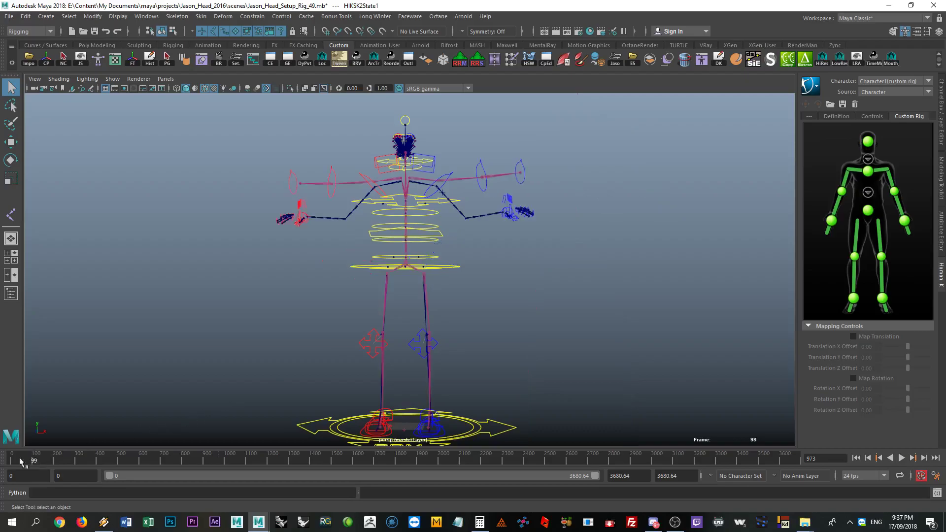
alt+drag(345, 205, 371, 244)
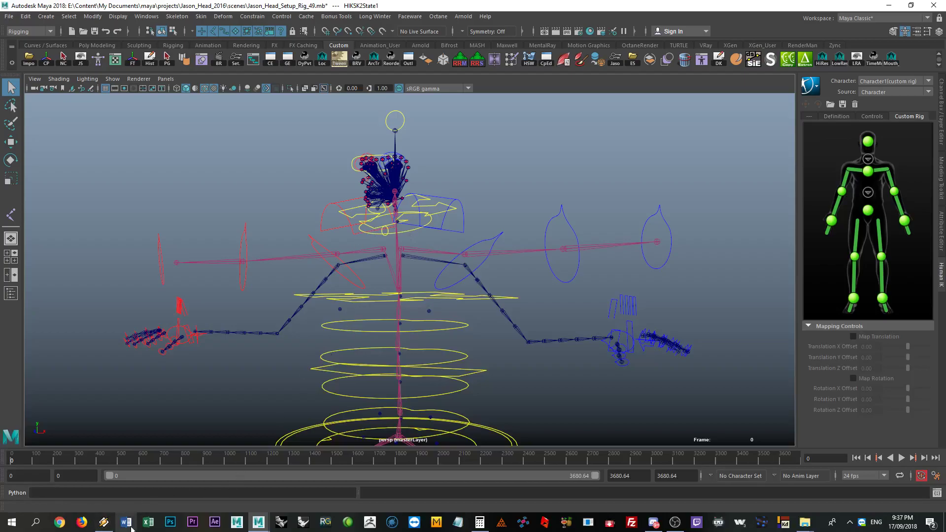
mouse_move(241, 526)
click(216, 487)
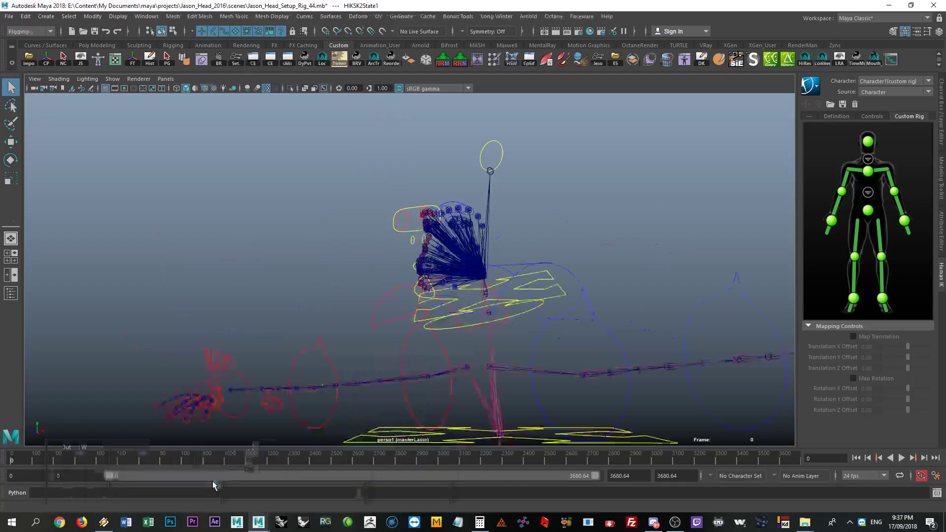
click(486, 295)
click(519, 302)
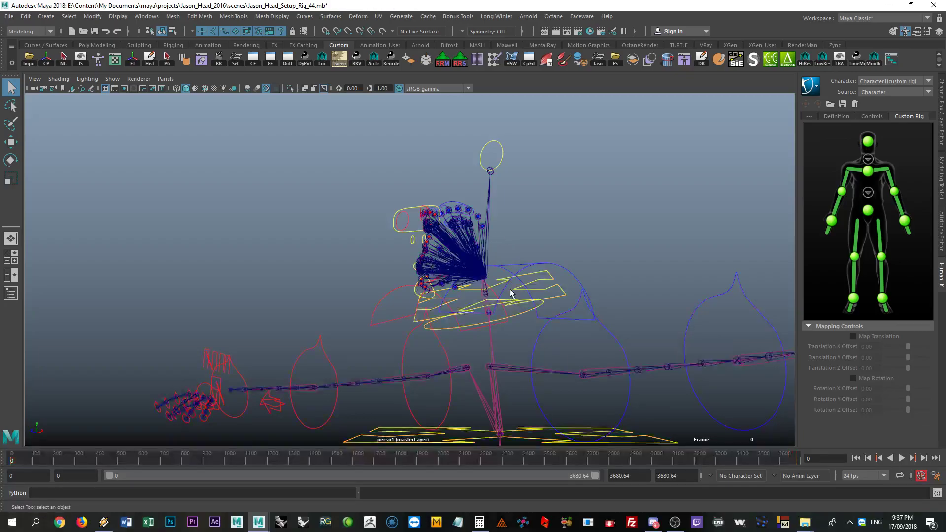
click(518, 291)
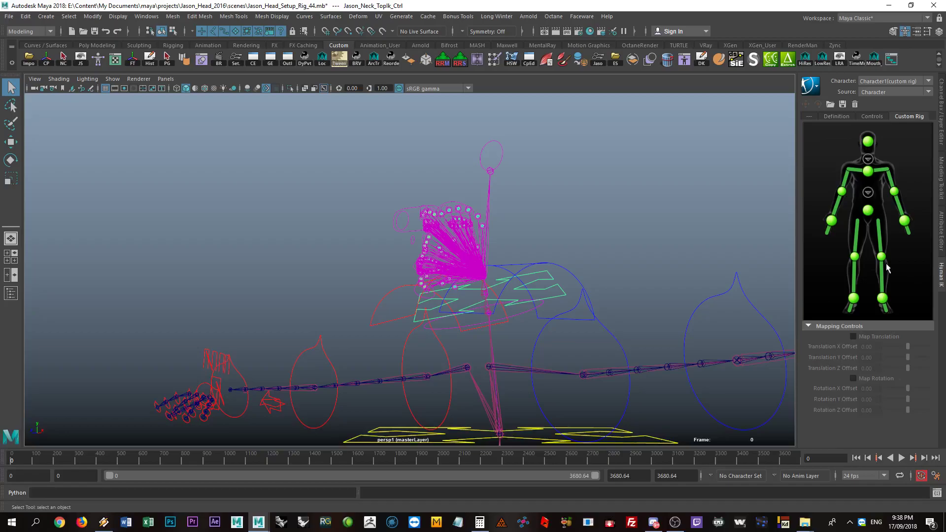
key(ctrl+a)
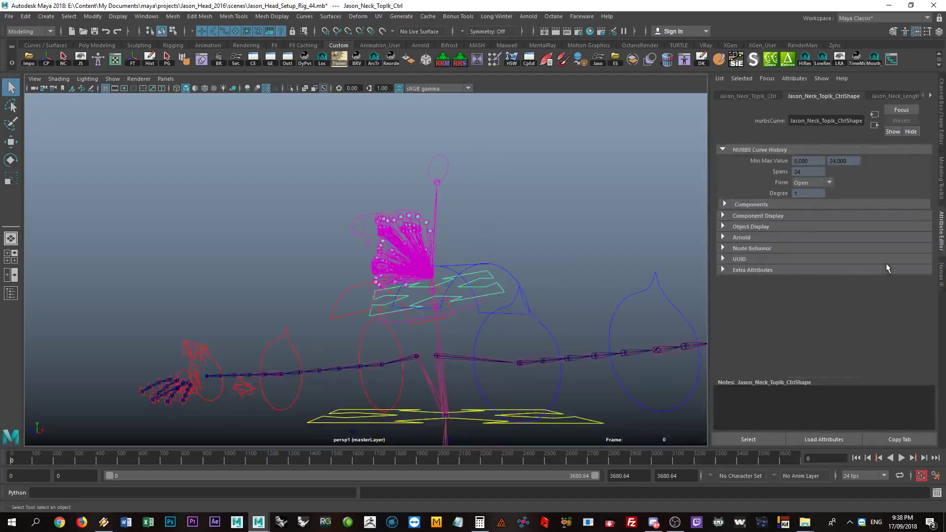
key(ctrl+a)
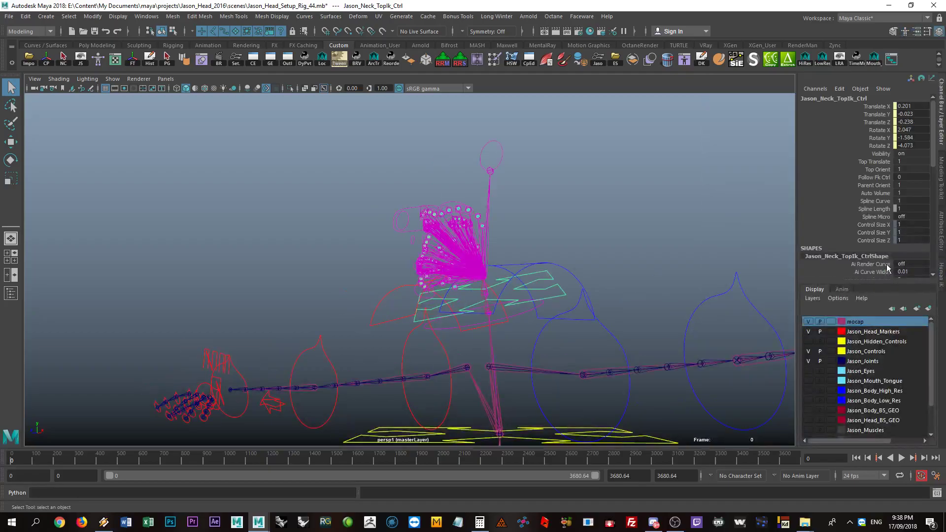
click(556, 215)
click(522, 314)
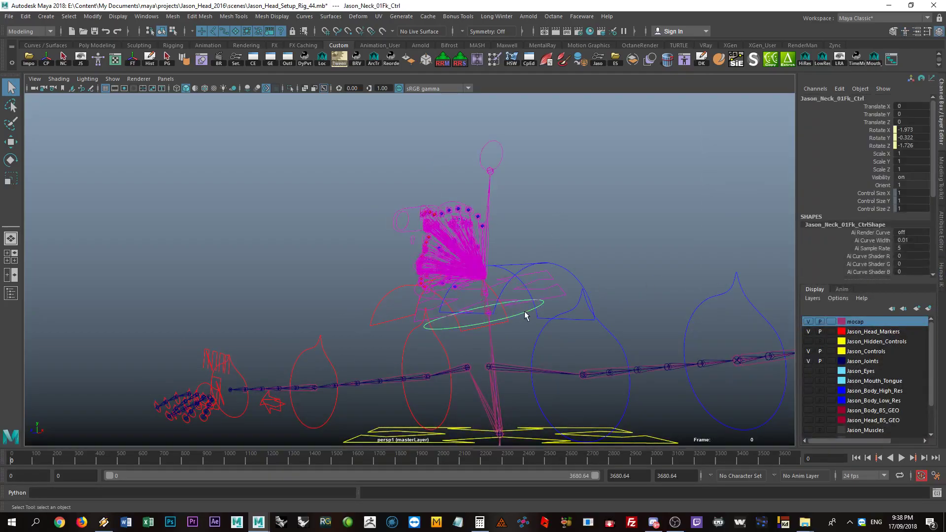
click(548, 289)
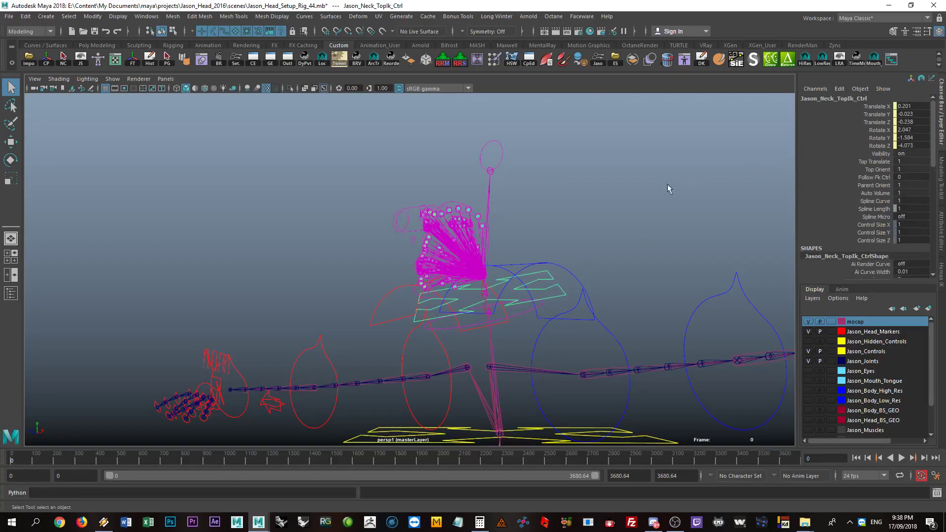
click(516, 313)
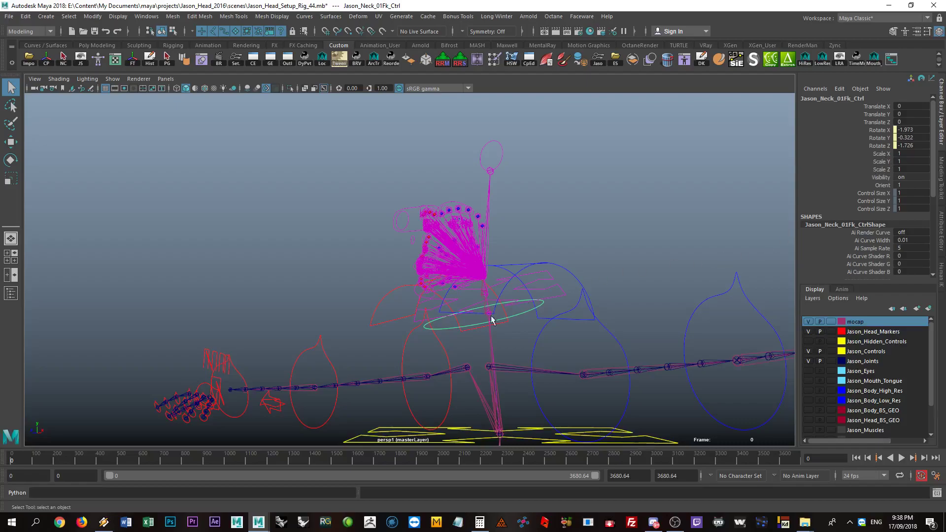
click(623, 332)
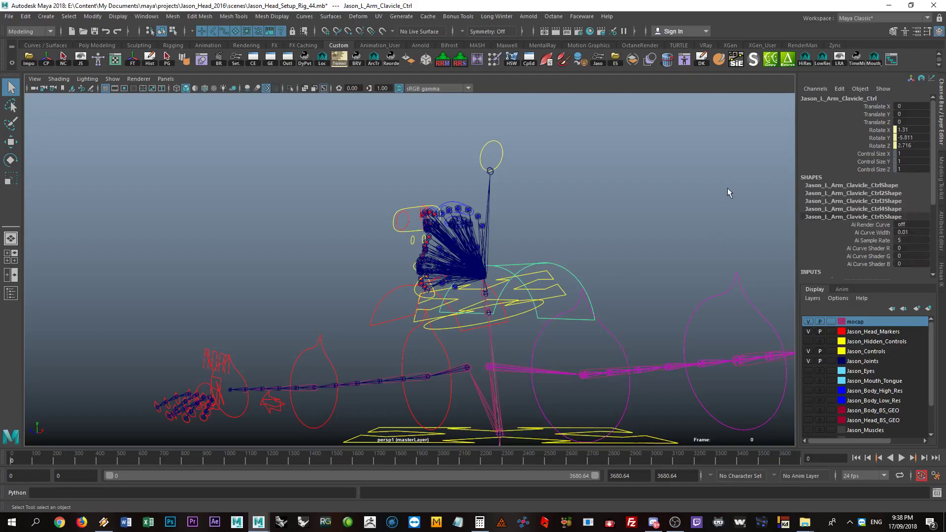
alt+drag(596, 277, 515, 301)
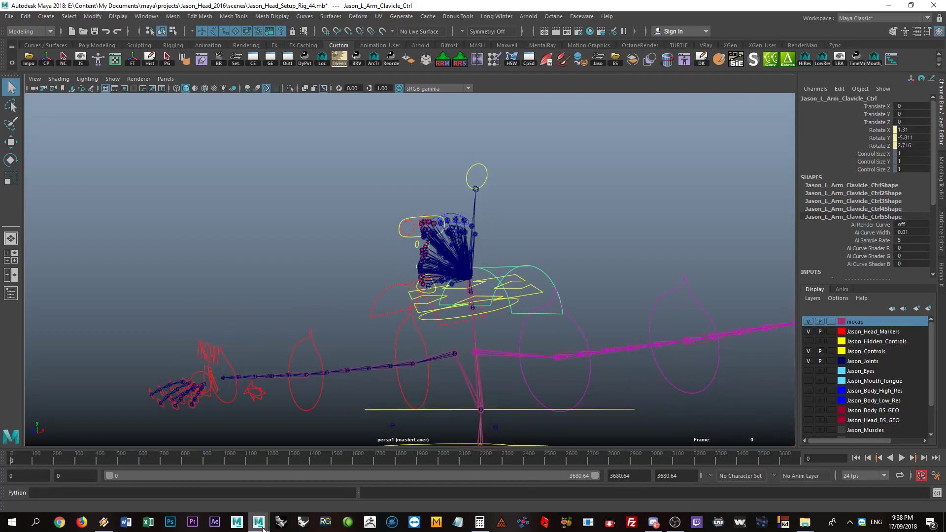
- Return to the Jason_Head_Setup_Rig_49 scene and review the HIKSK2State1 node's attributes
mouse_move(262, 527)
click(419, 475)
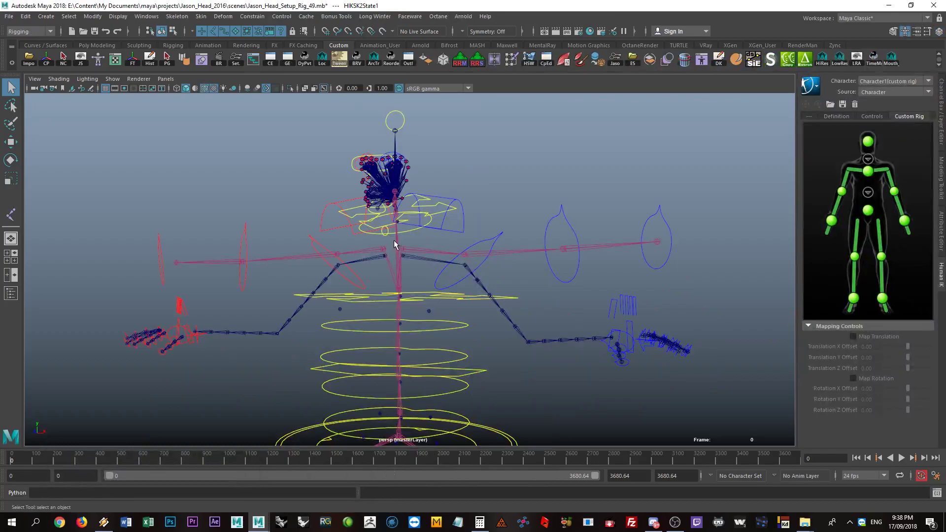
alt+drag(394, 243, 443, 228)
key(ctrl+a)
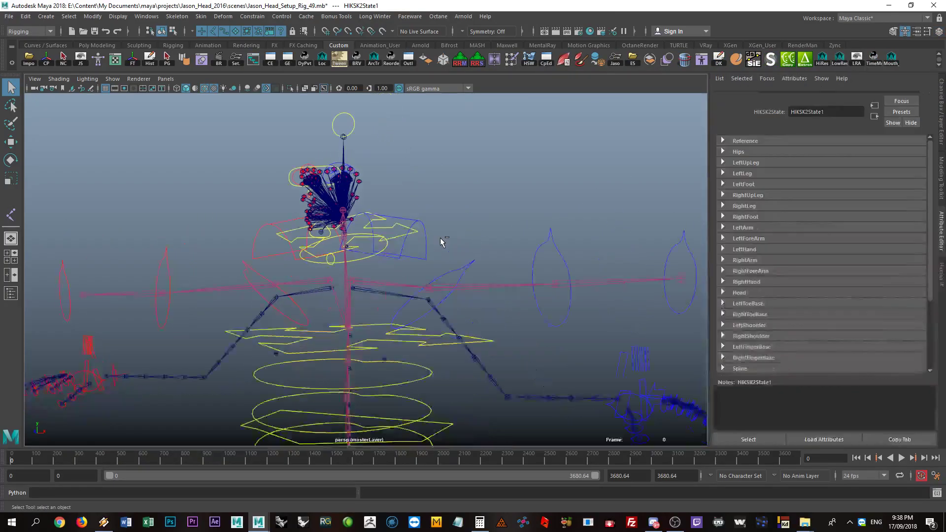
key(ctrl+a)
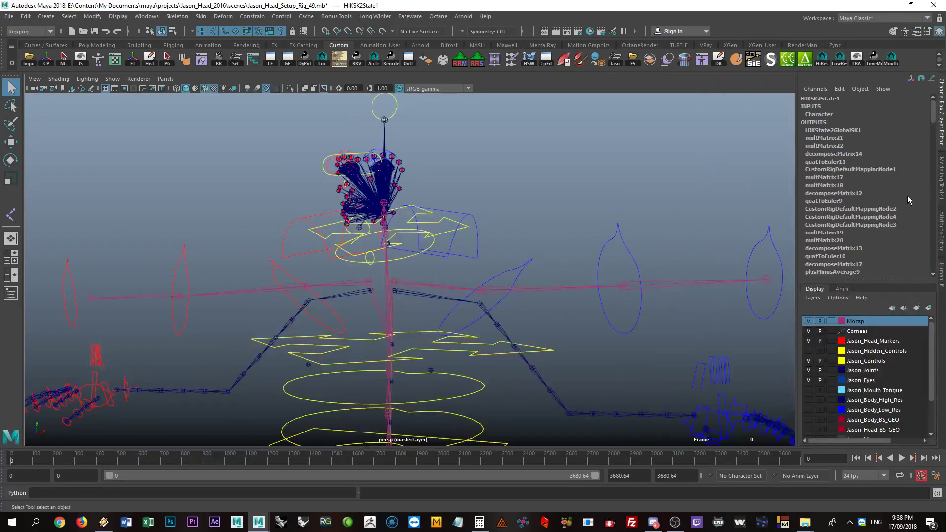
scroll(909, 199, down, 5)
key(ctrl+a)
key(ctrl+a)
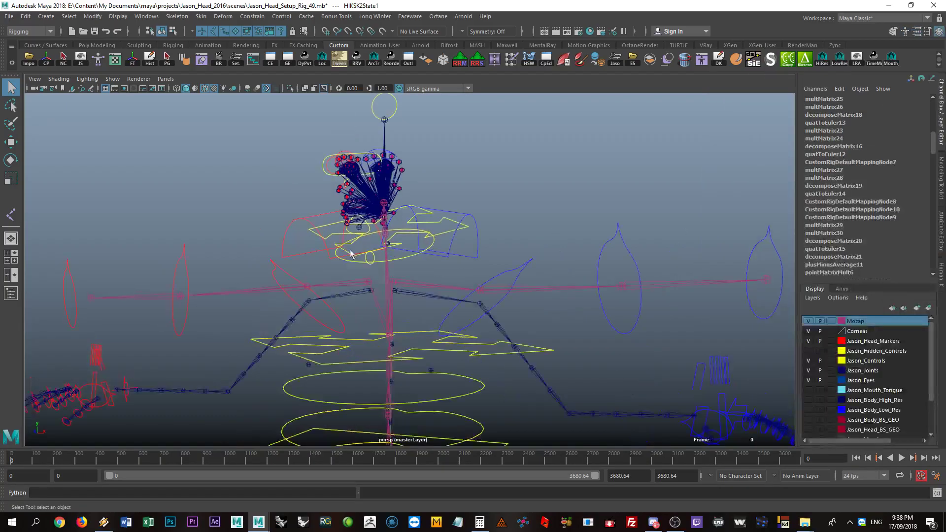
- Clear the selection and pick the Jason_Neck_01Fk_Ctrl neck ring control
click(446, 233)
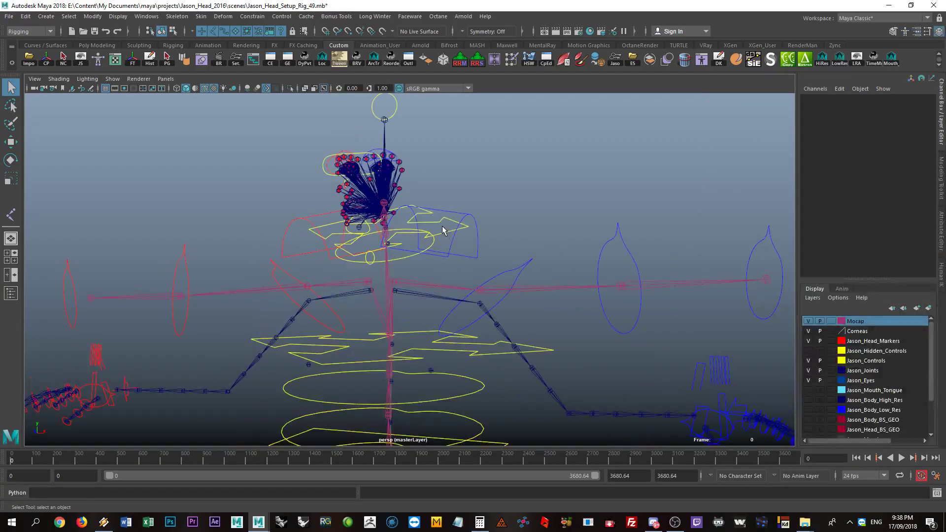
click(443, 230)
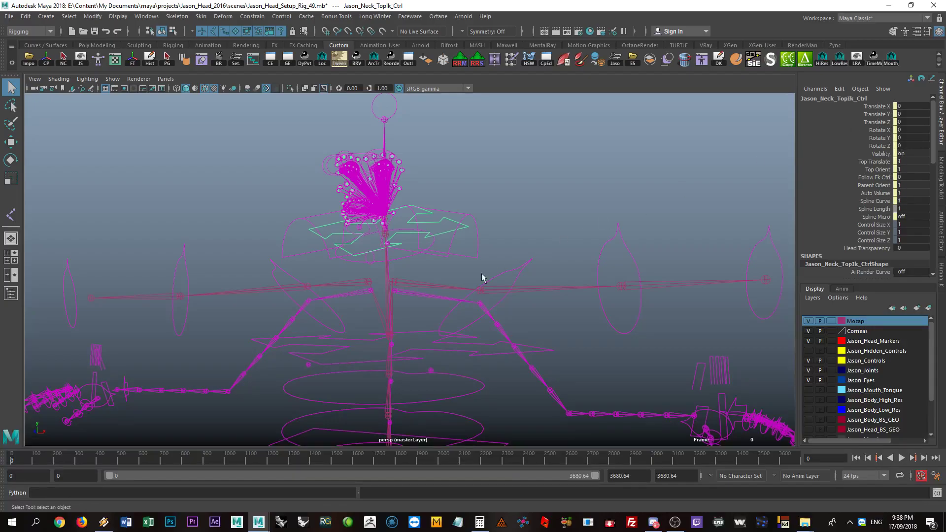
click(403, 259)
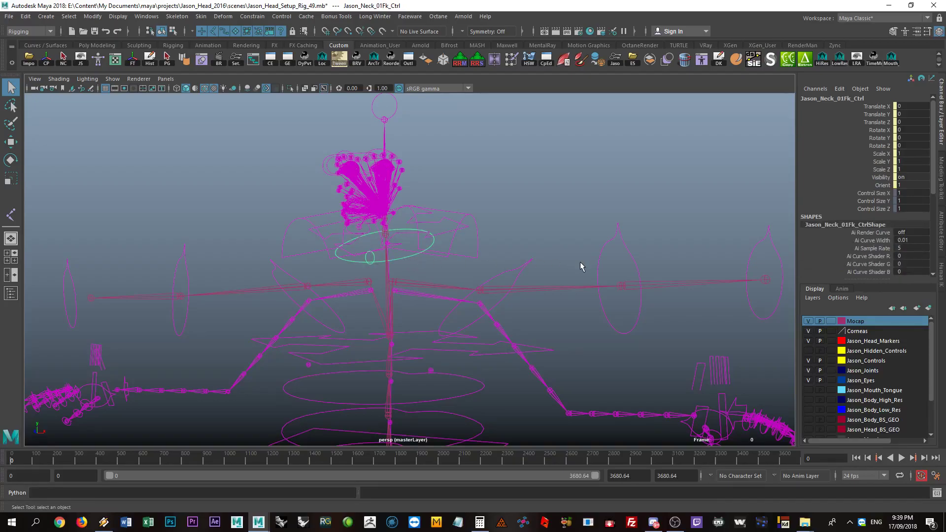
- Open Hypergraph: Connections for the neck control and enlarge its window
click(146, 16)
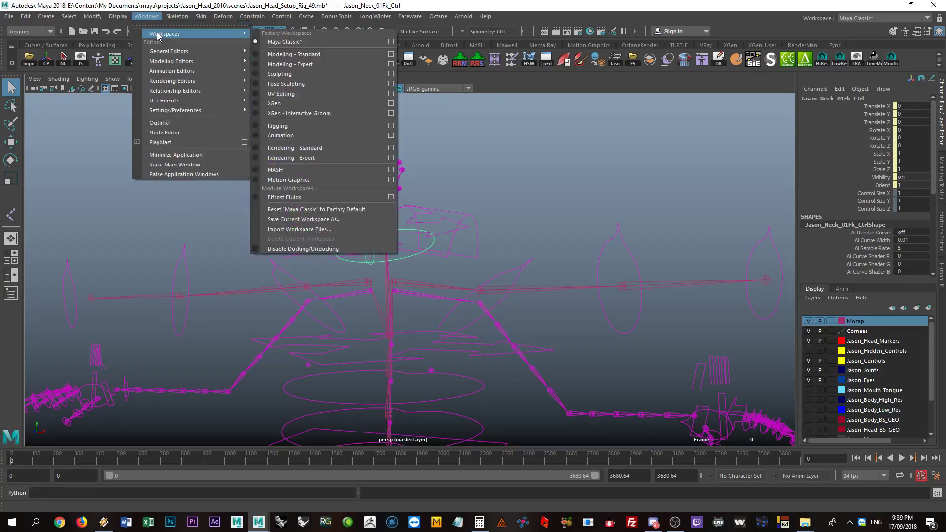
mouse_move(221, 51)
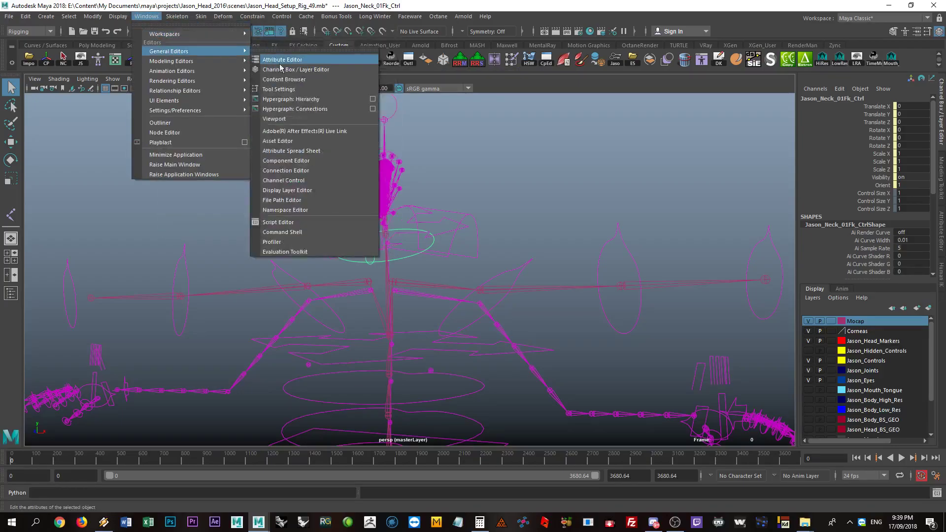
click(315, 109)
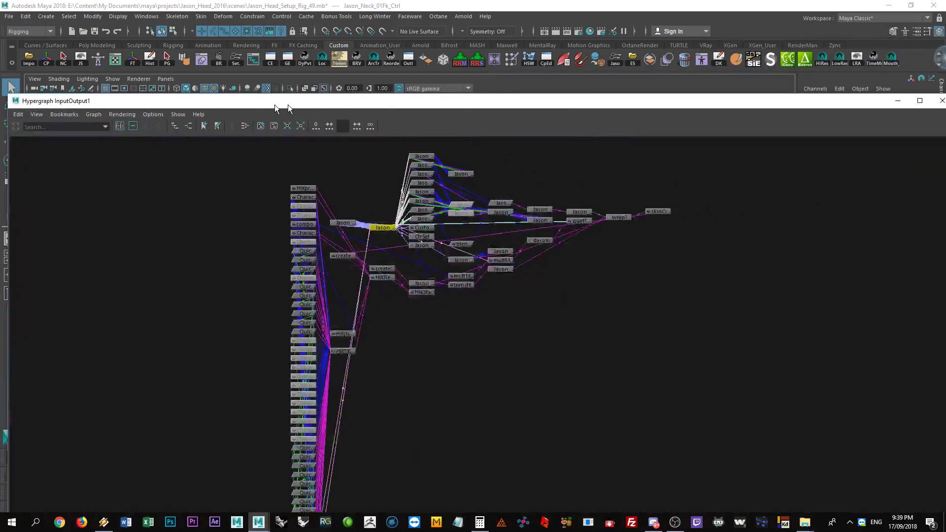
drag(276, 104, 382, 26)
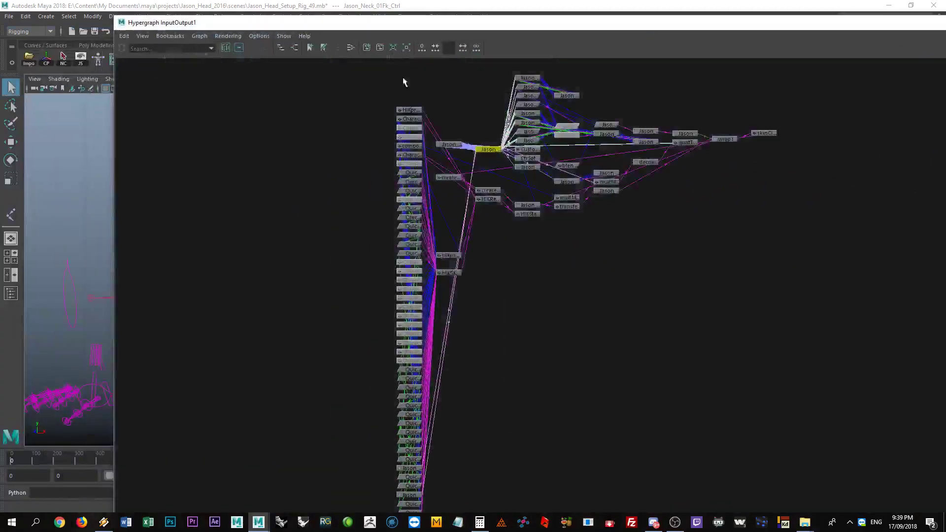
alt+right_drag(451, 193, 944, 365)
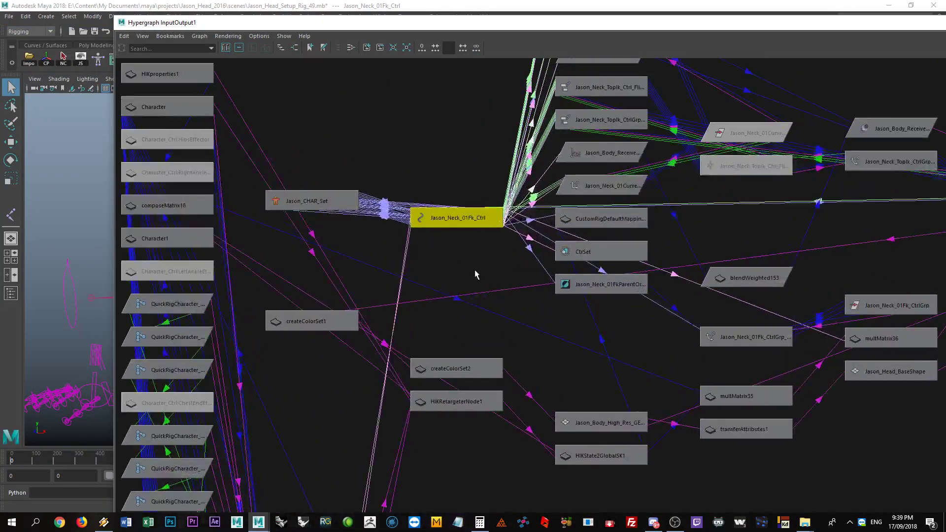
- Zoom in and place the Jason_CHAR_Set node just above Jason_Neck_01Fk_Ctrl
scroll(465, 308, up, 5)
drag(467, 295, 466, 297)
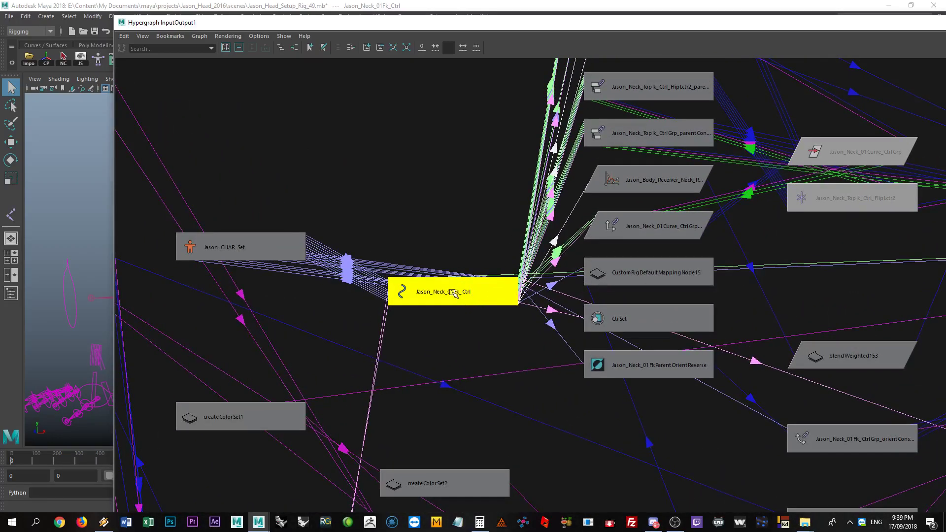
drag(274, 246, 482, 130)
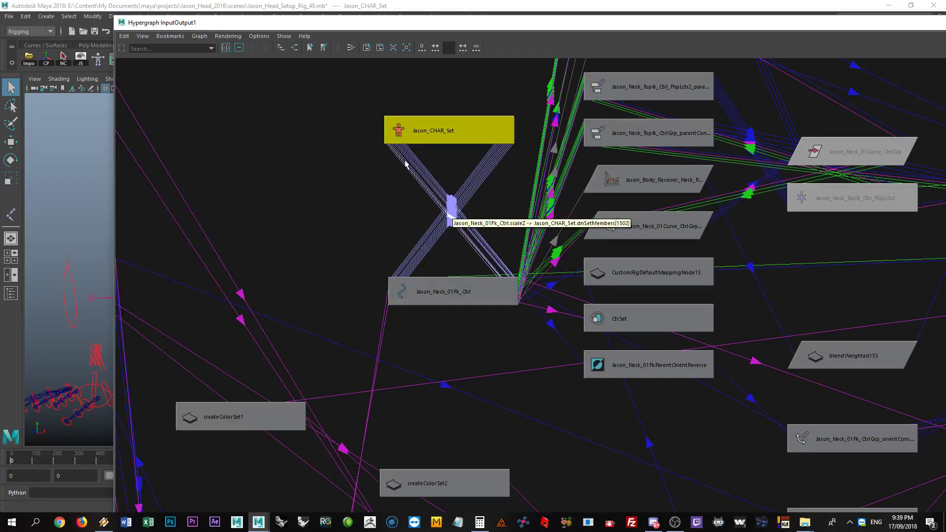
drag(437, 130, 444, 176)
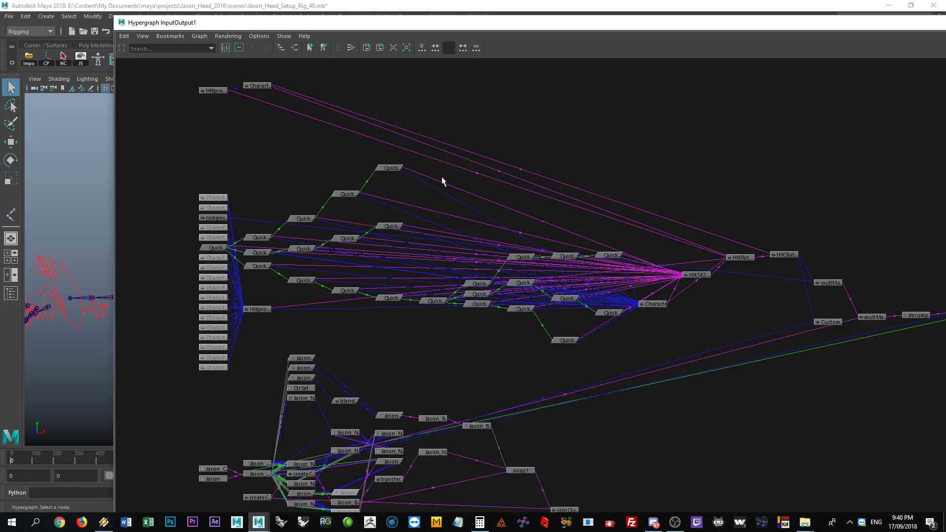
- Minimize the Hypergraph window (Win+Down) to return to the perspective viewport
key(super+Down)
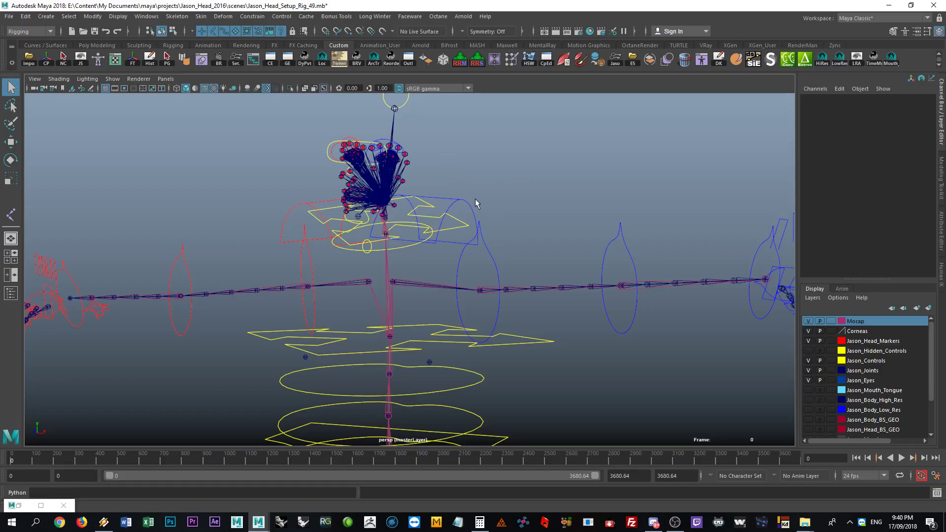
- With the left clavicle control selected, switch Character1's HumanIK source to Stance, then back to Character
click(480, 228)
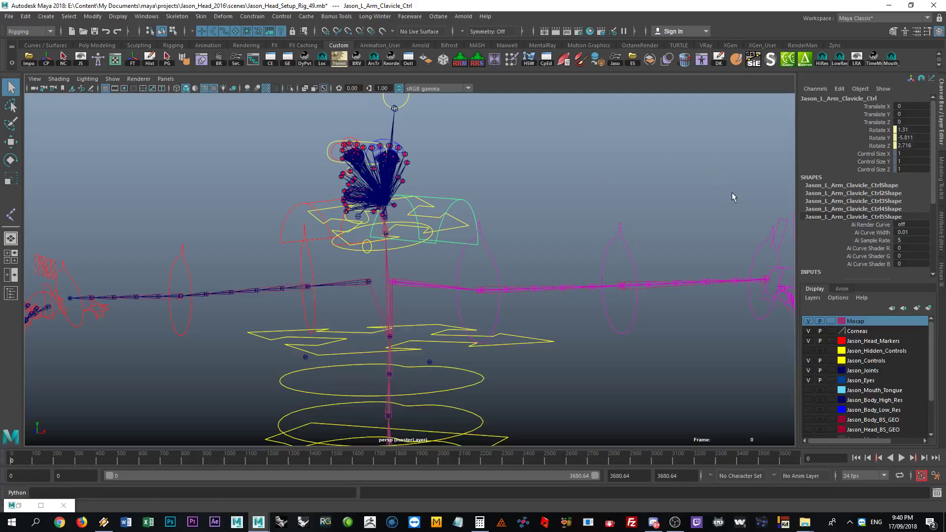
click(941, 274)
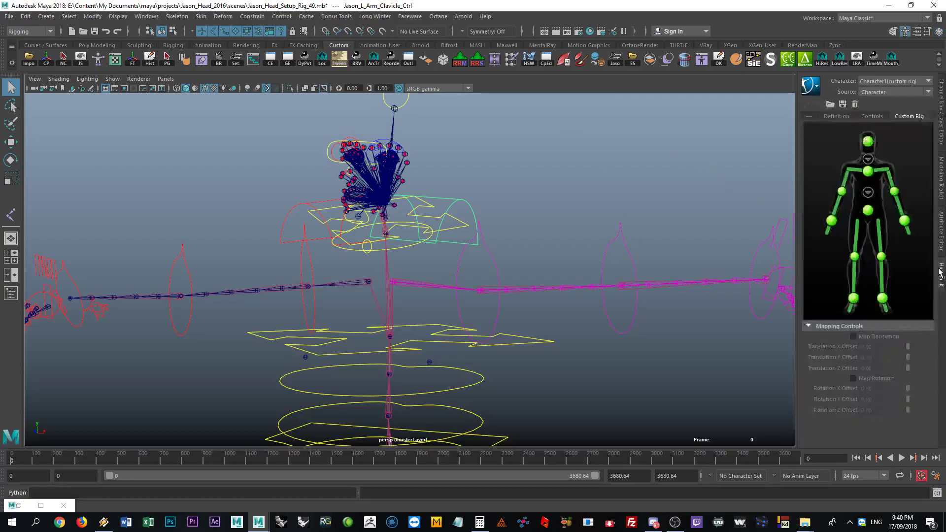
click(881, 94)
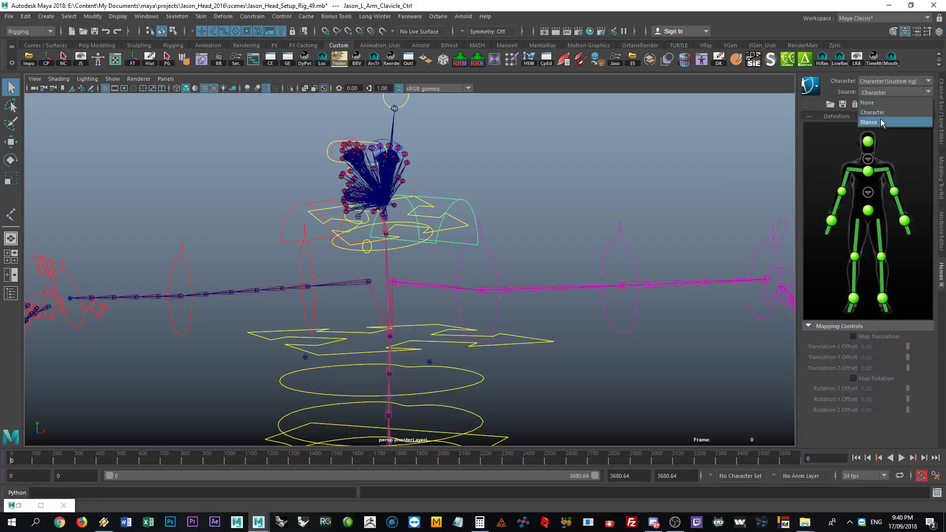
click(880, 114)
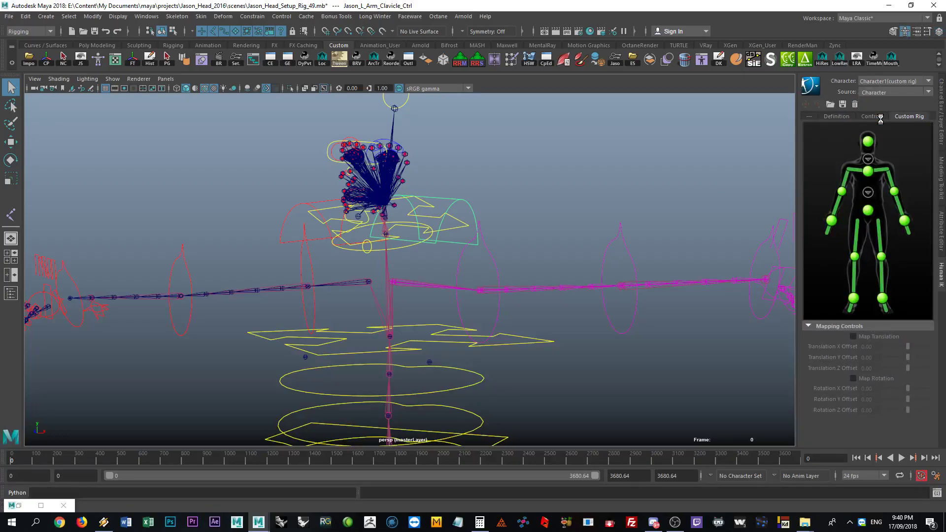
click(876, 93)
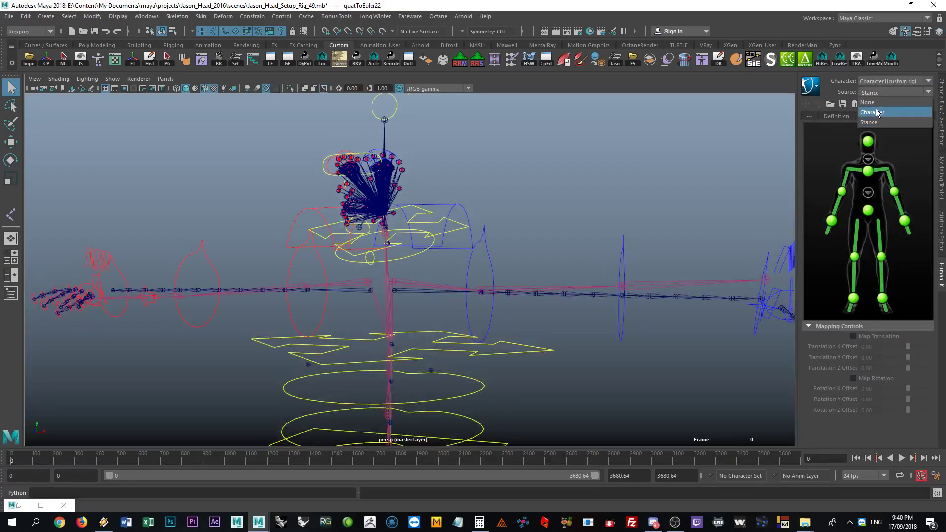
click(876, 113)
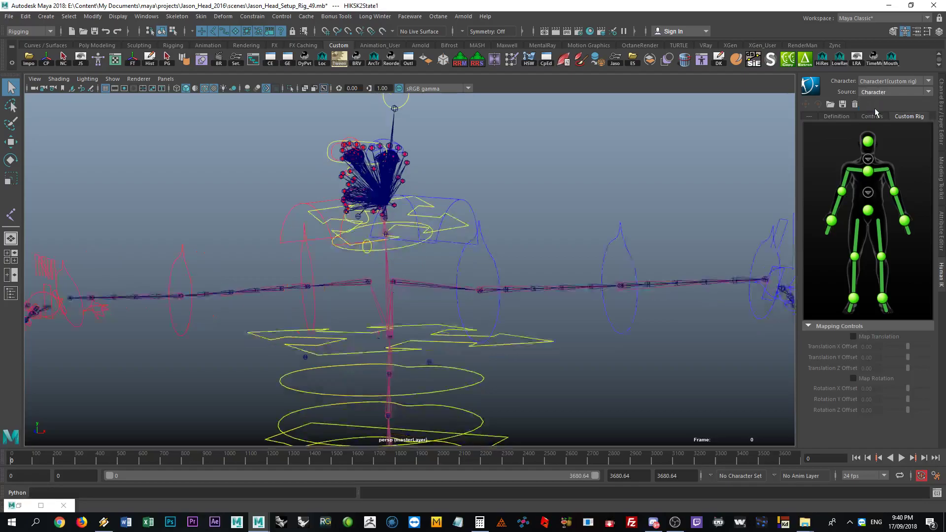
- Scrub the timeline through frames 158, 373 and 472, centring the rig in view
drag(22, 459, 93, 461)
alt+middle_drag(391, 296, 279, 301)
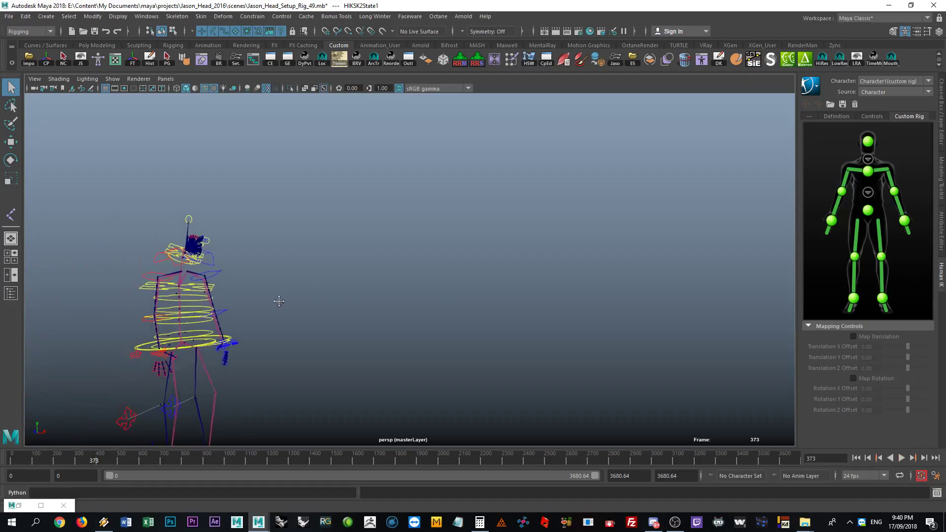
drag(111, 461, 139, 459)
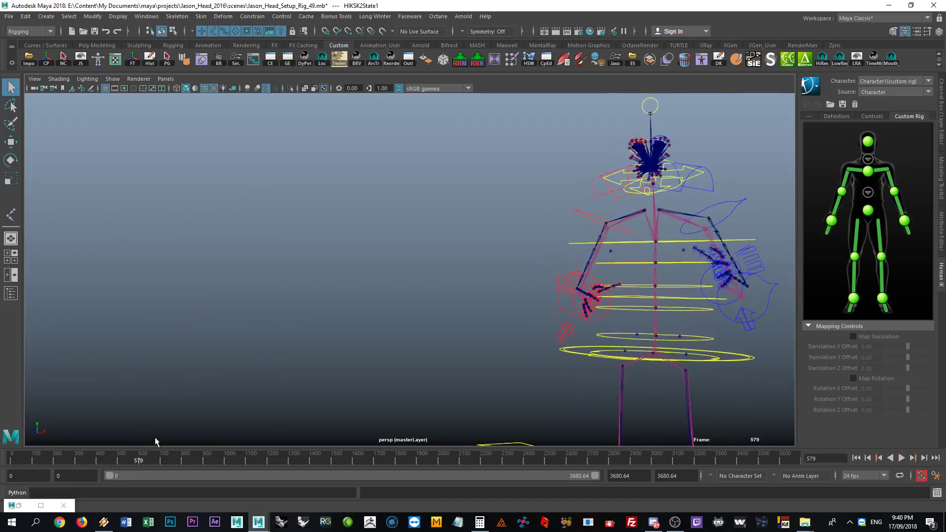
alt+middle_drag(654, 301, 575, 301)
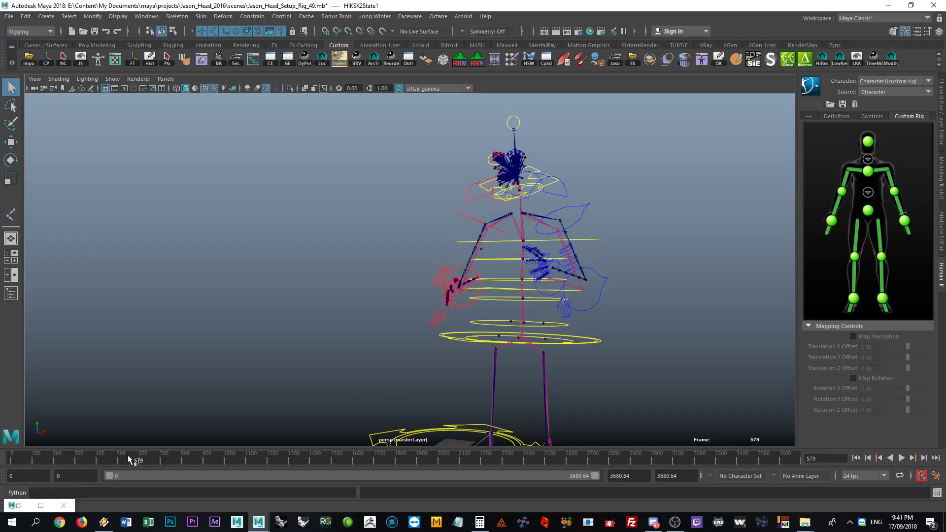
- Play the mocap, stopping near frames 650 and 1084, and settle on frame 885
key(alt+v)
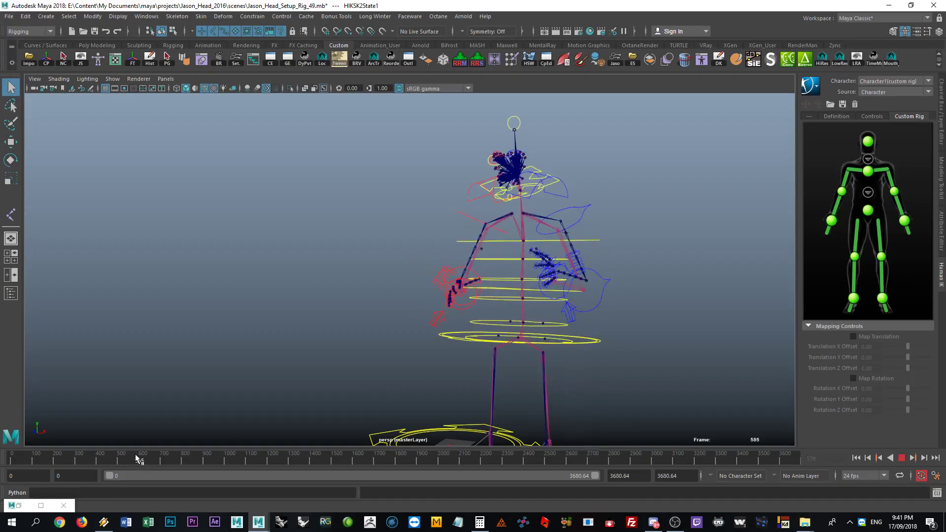
click(151, 459)
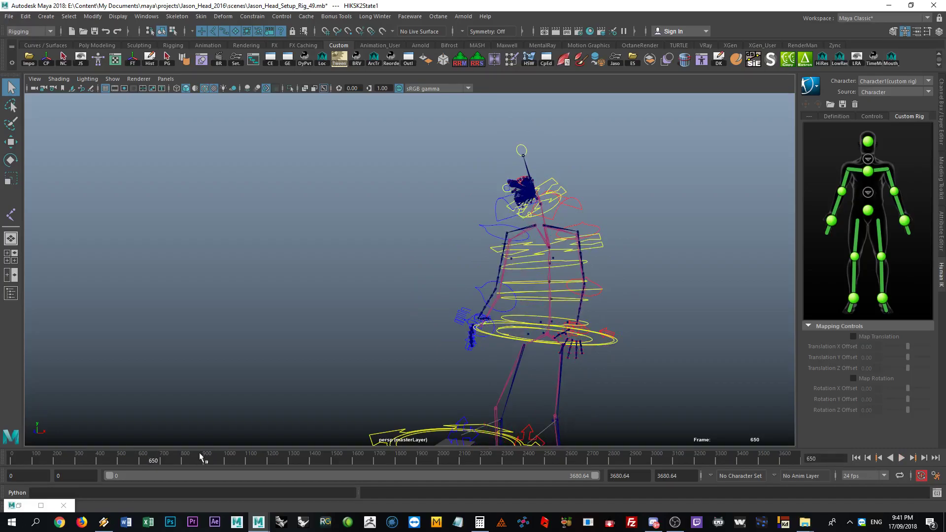
click(246, 461)
key(alt+v)
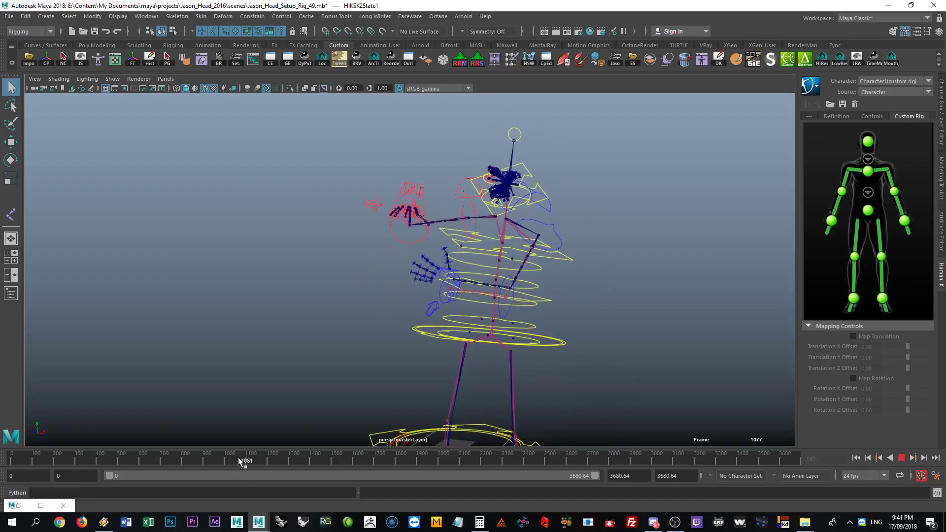
click(243, 461)
drag(243, 461, 203, 460)
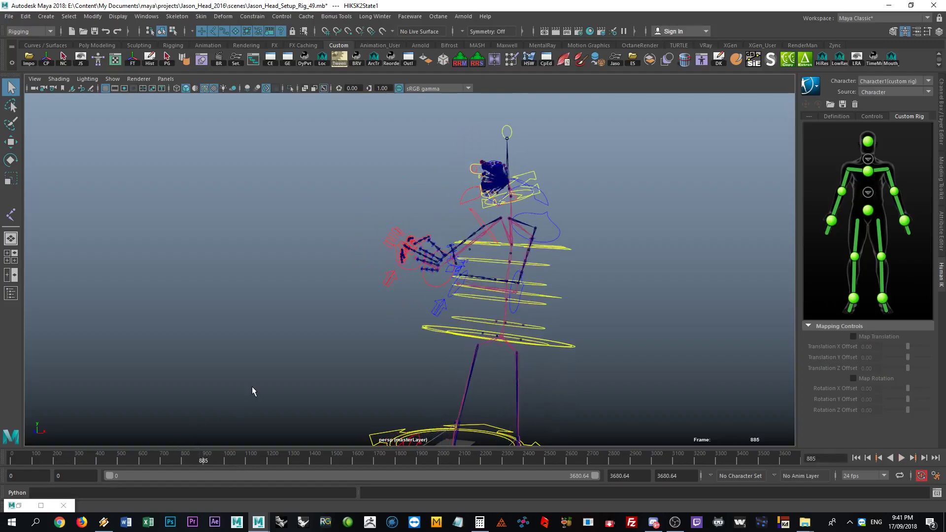